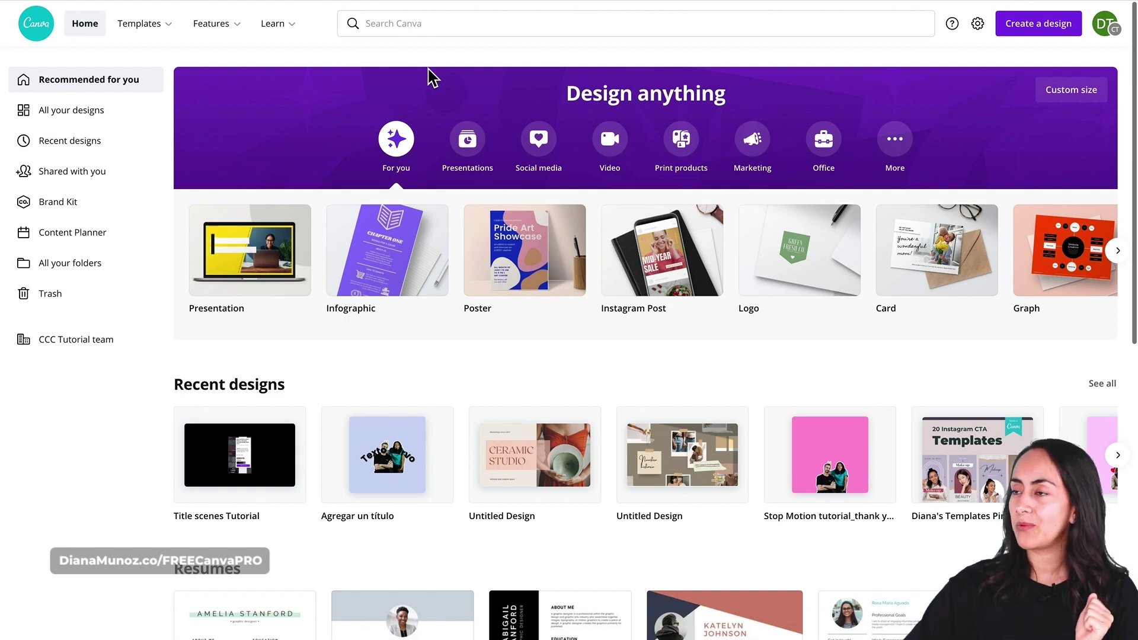
- Search for "youtube" design types and open the YouTube Gaming Video templates
click(394, 22)
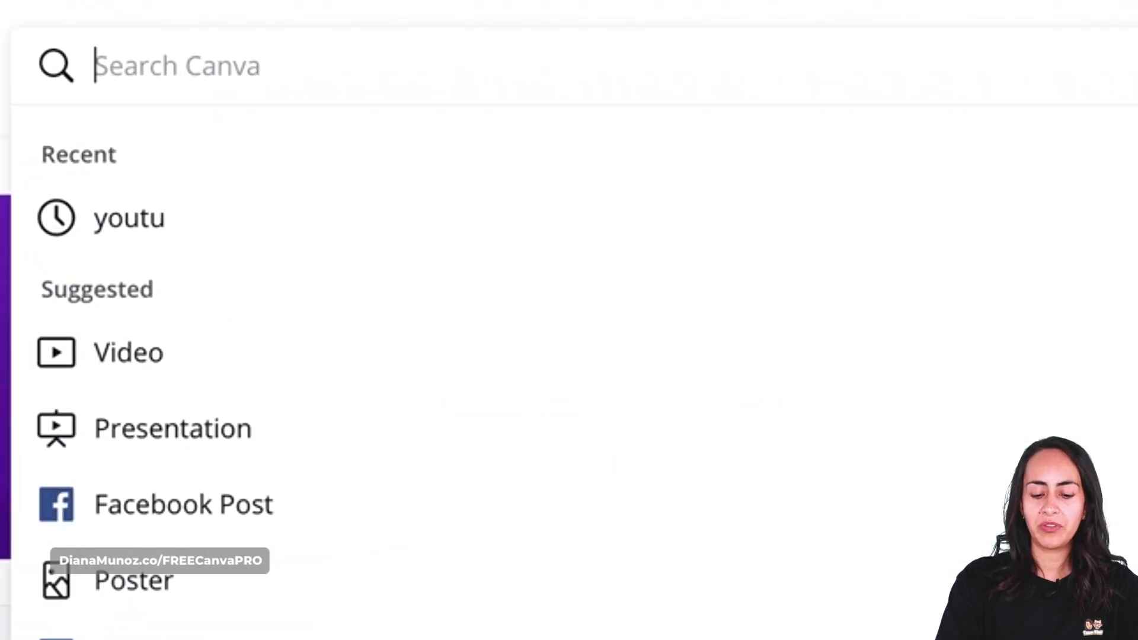
text(youtube)
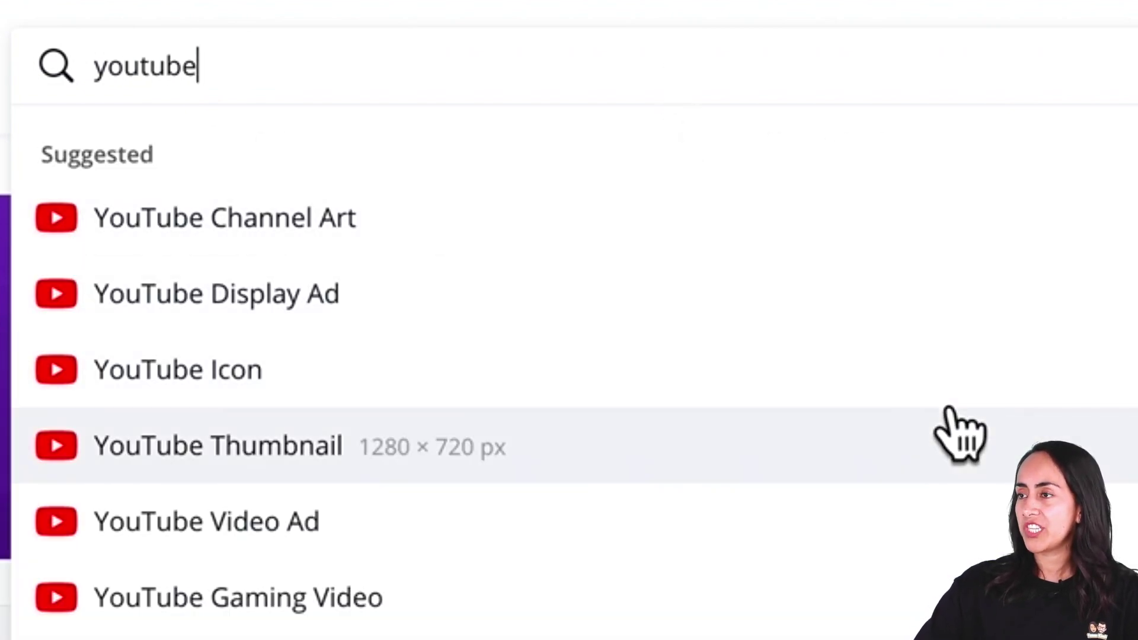
scroll(541, 373, down, 2)
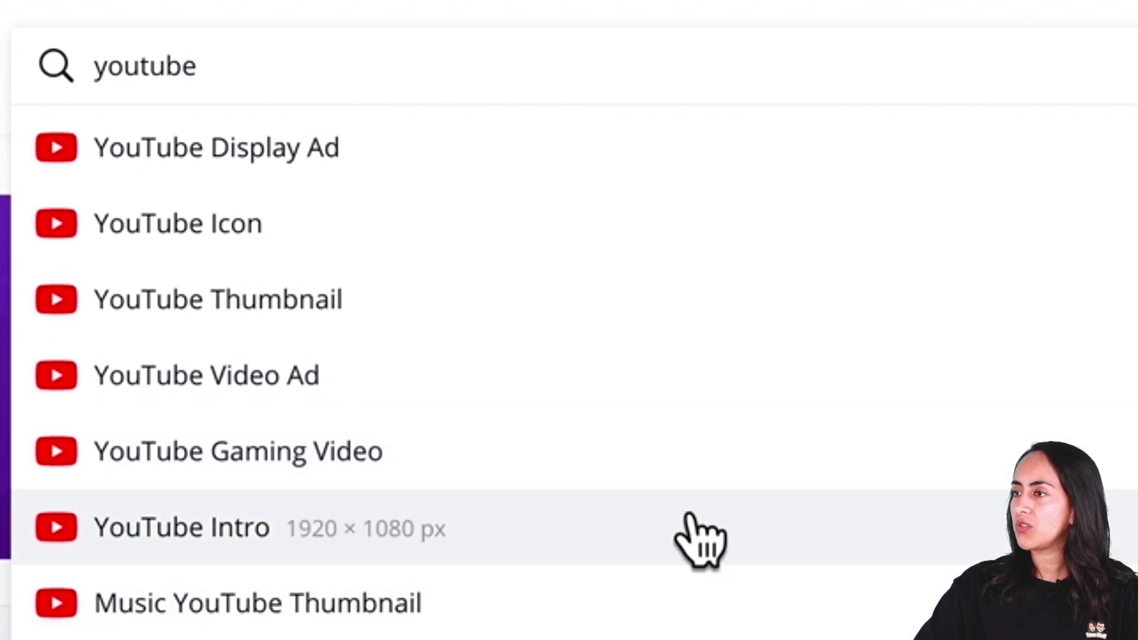
click(189, 472)
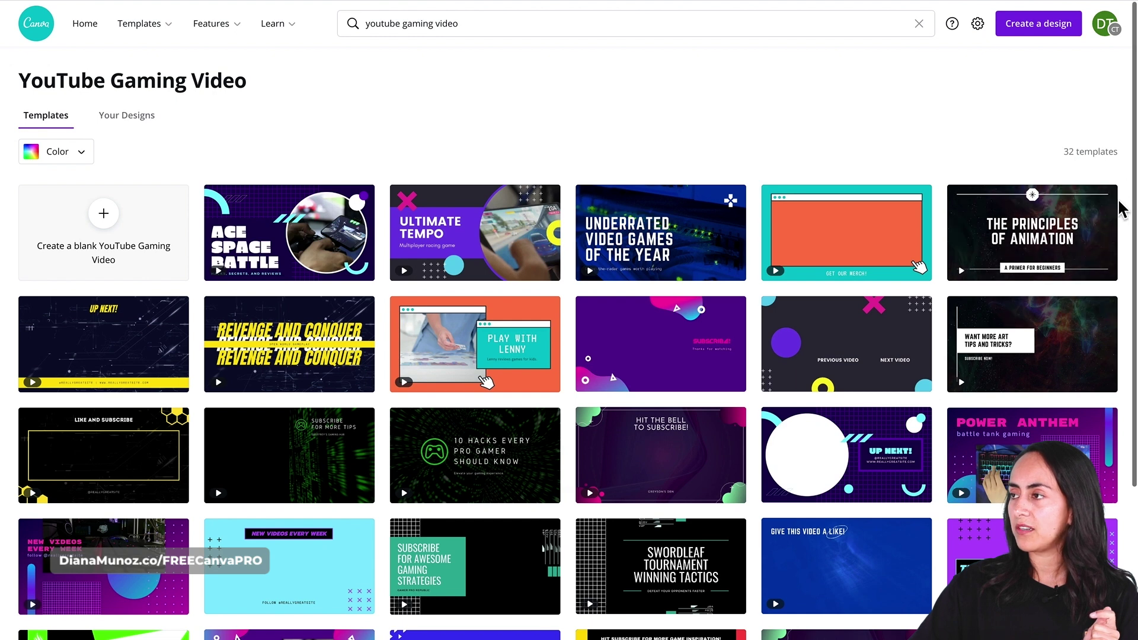
- Open the black "The Principles of Animation" gaming video intro template for editing
scroll(1040, 252, down, 1)
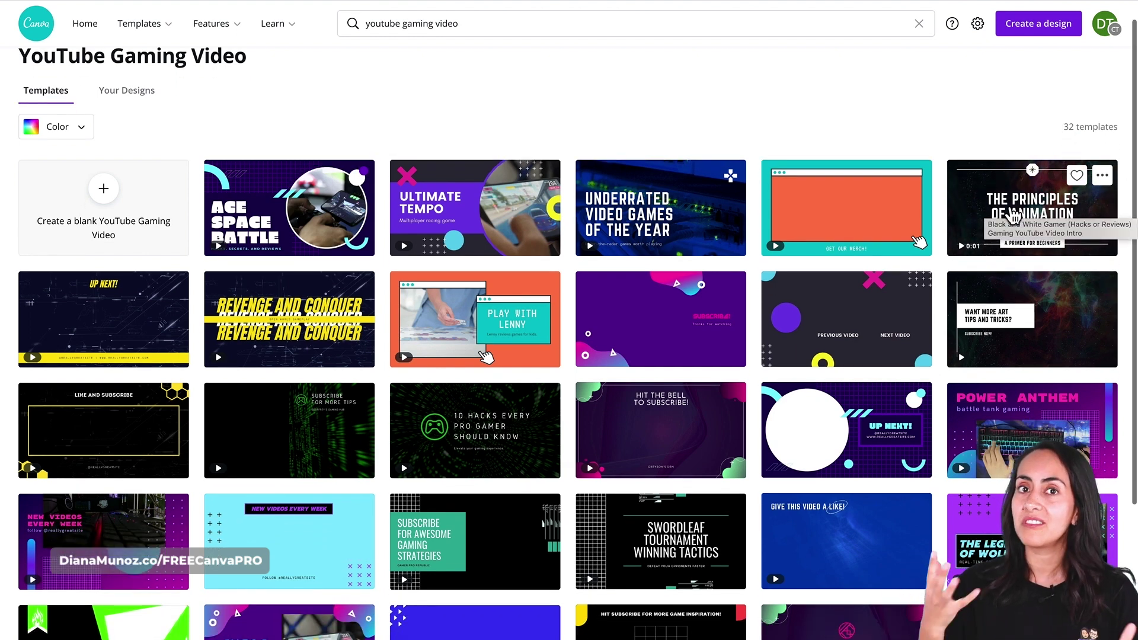
scroll(1015, 218, up, 1)
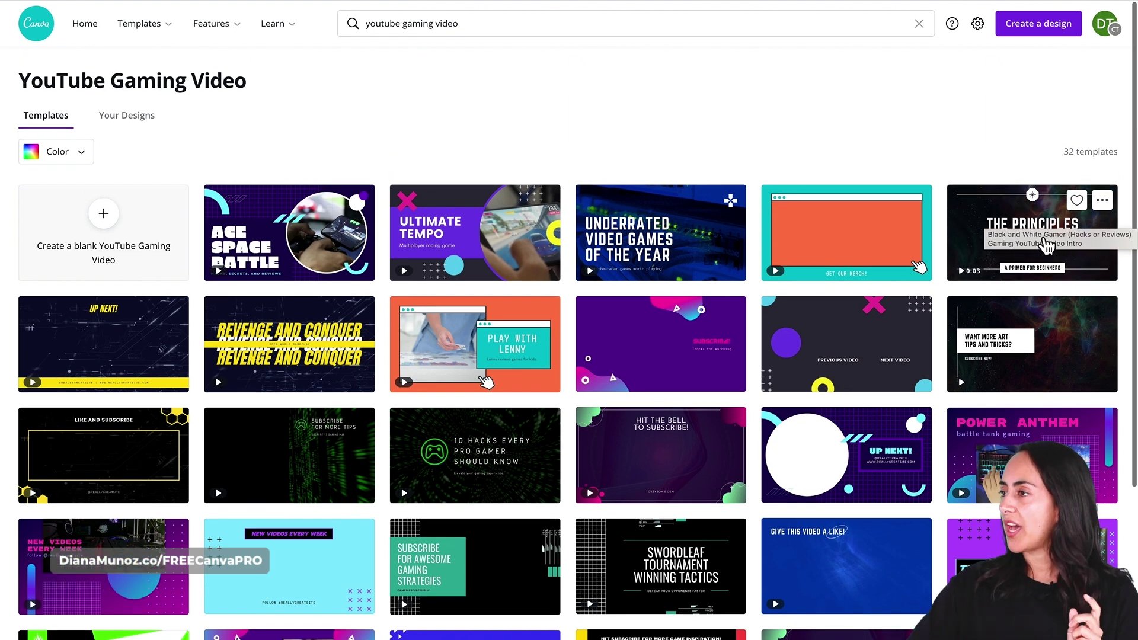
click(1006, 227)
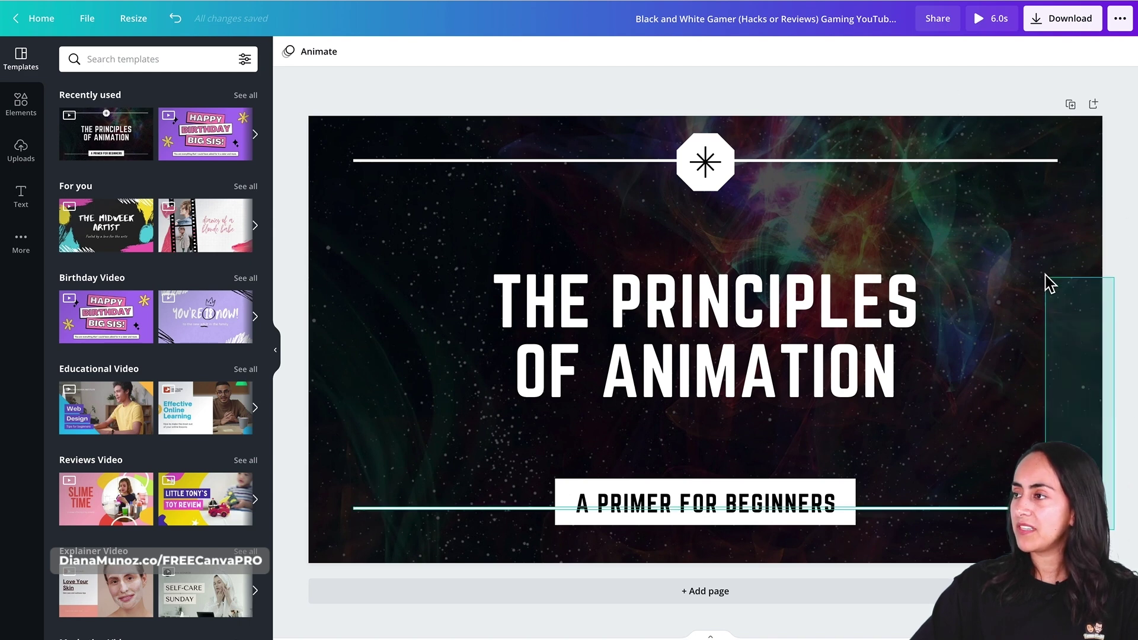
- Delete the two white horizontal lines and the octagonal star icon from the title page
click(1042, 162)
key(Delete)
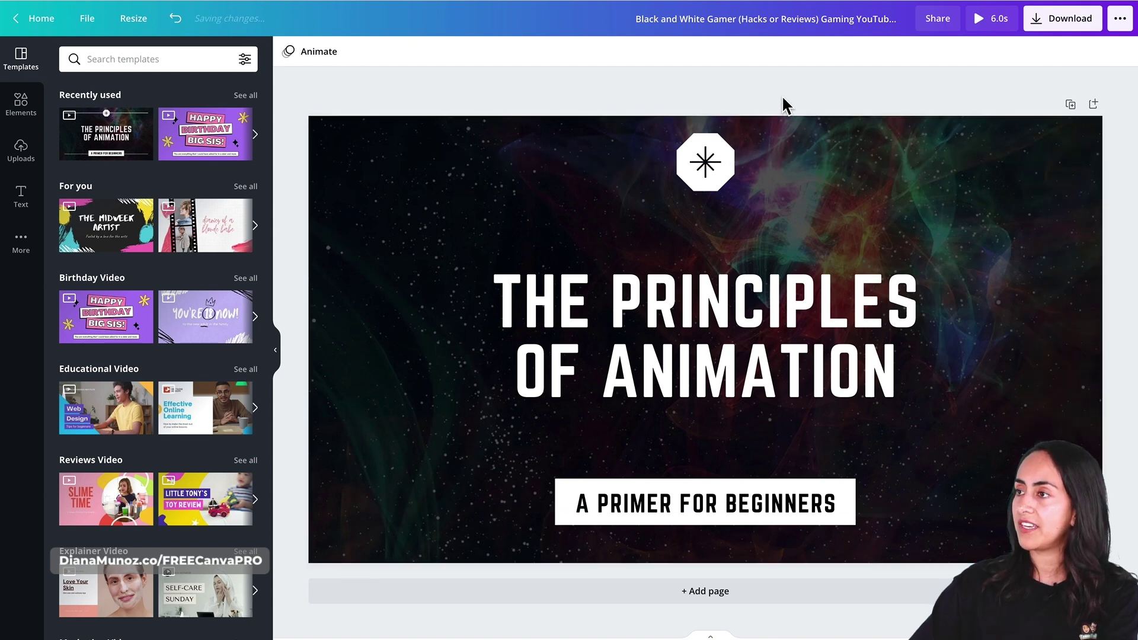
drag(795, 135, 630, 199)
key(Delete)
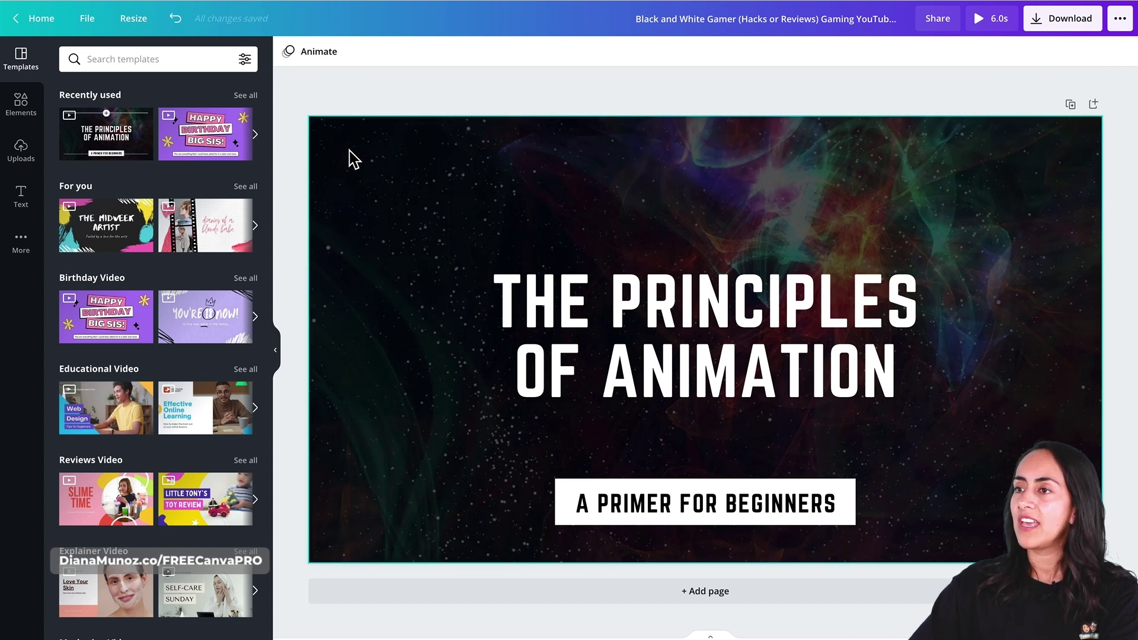
- Apply the Poppins Bold font style to the page's text
click(20, 243)
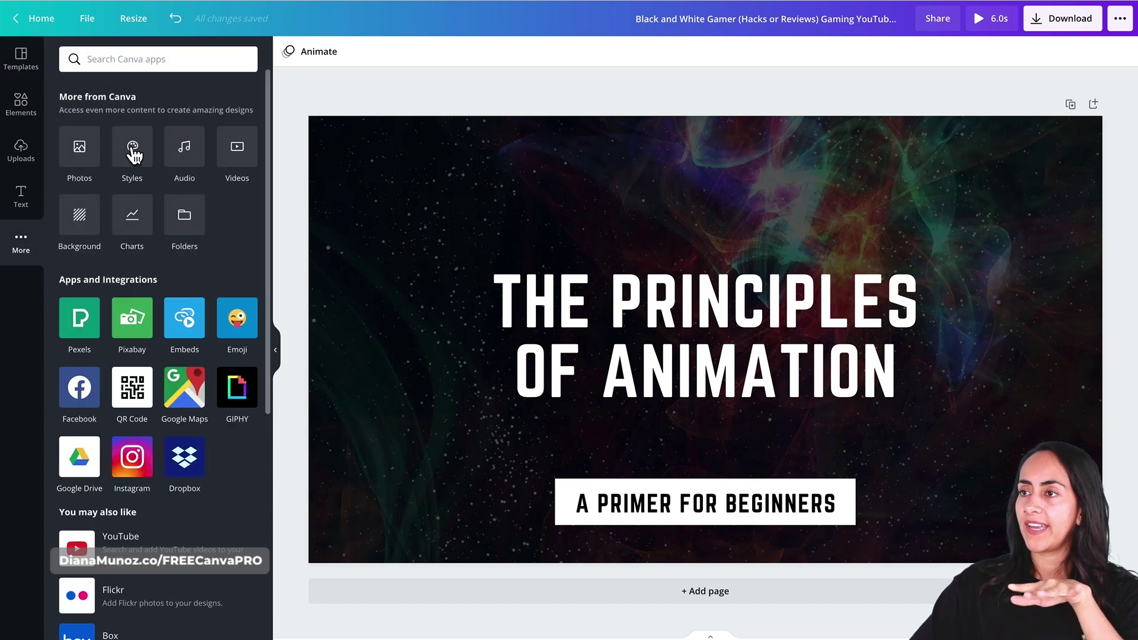
click(132, 152)
click(230, 62)
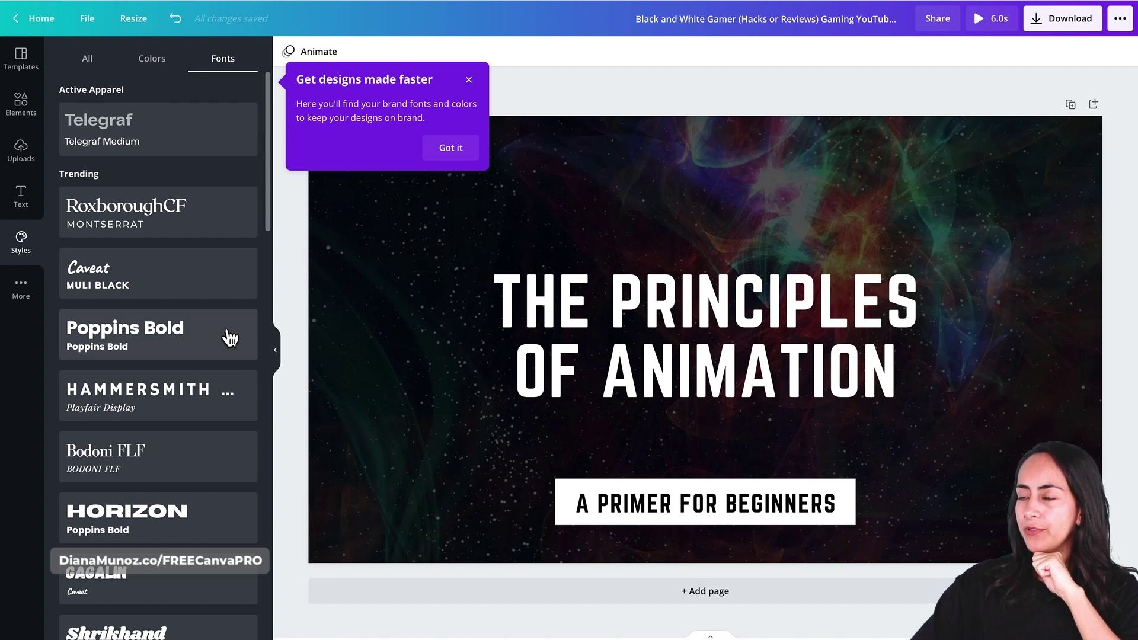
click(178, 339)
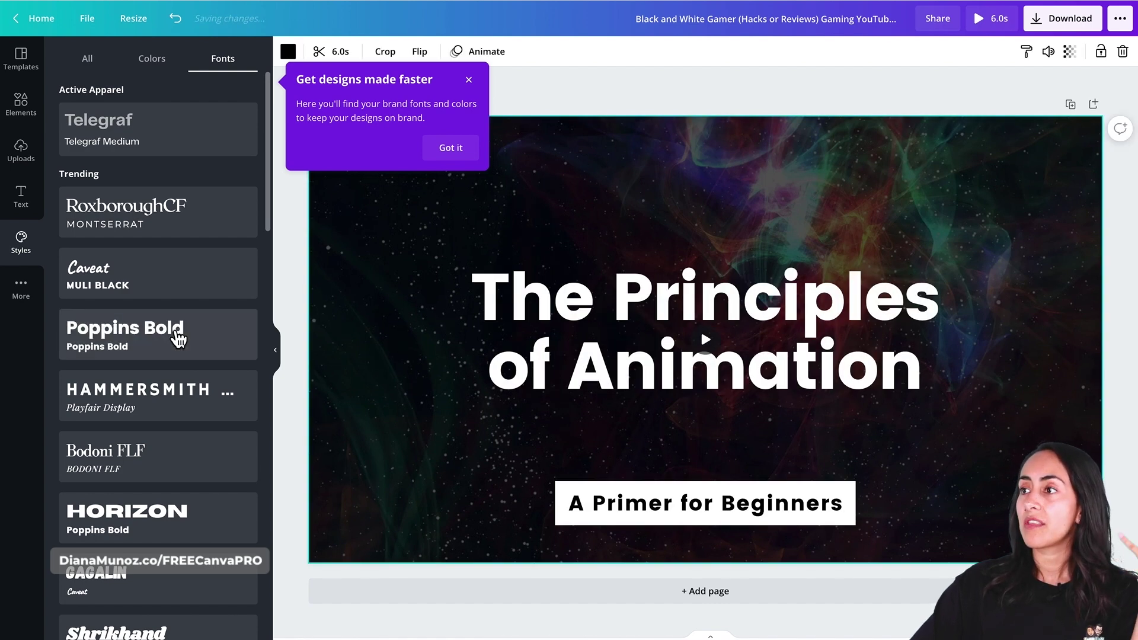
click(556, 91)
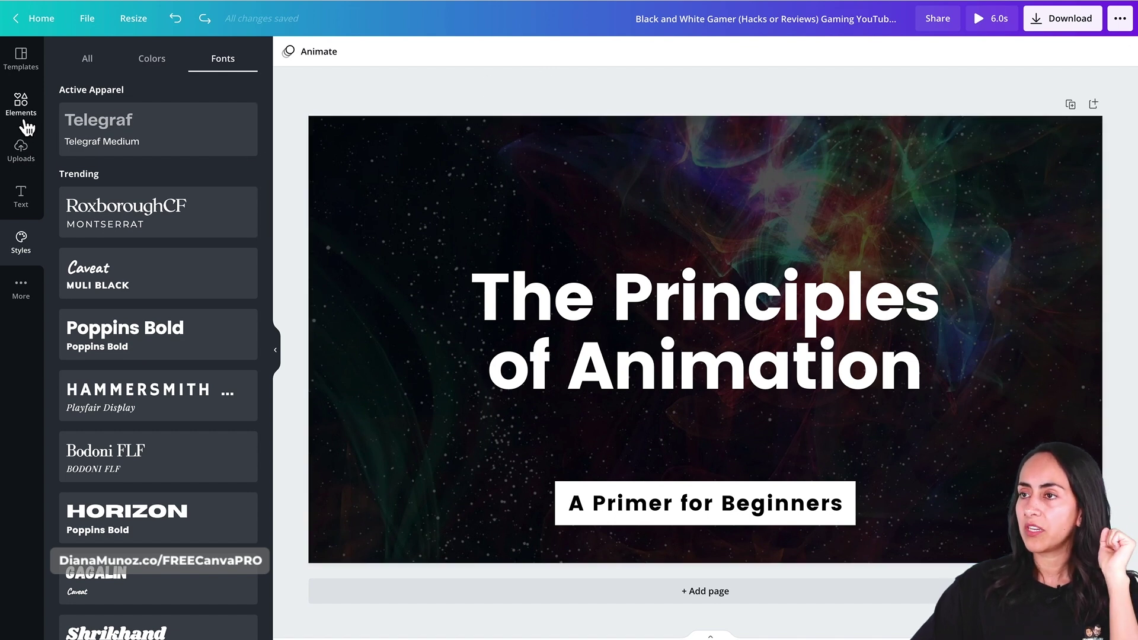
- Replace the page background with the uploaded photo of the woman and set its transparency to 55
click(21, 155)
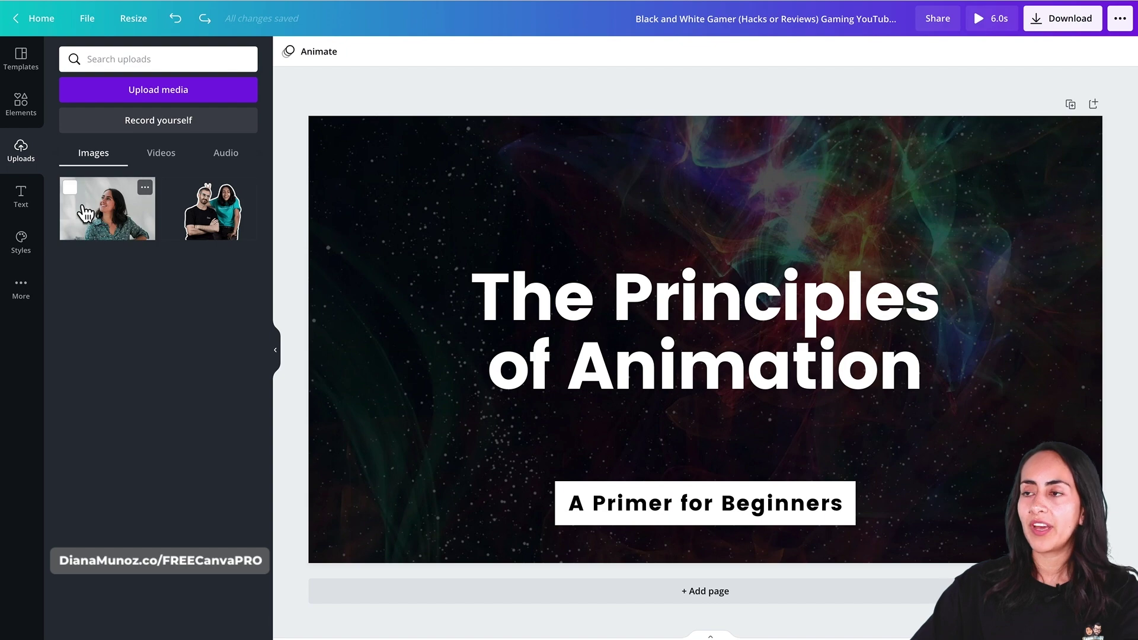
drag(86, 209, 341, 203)
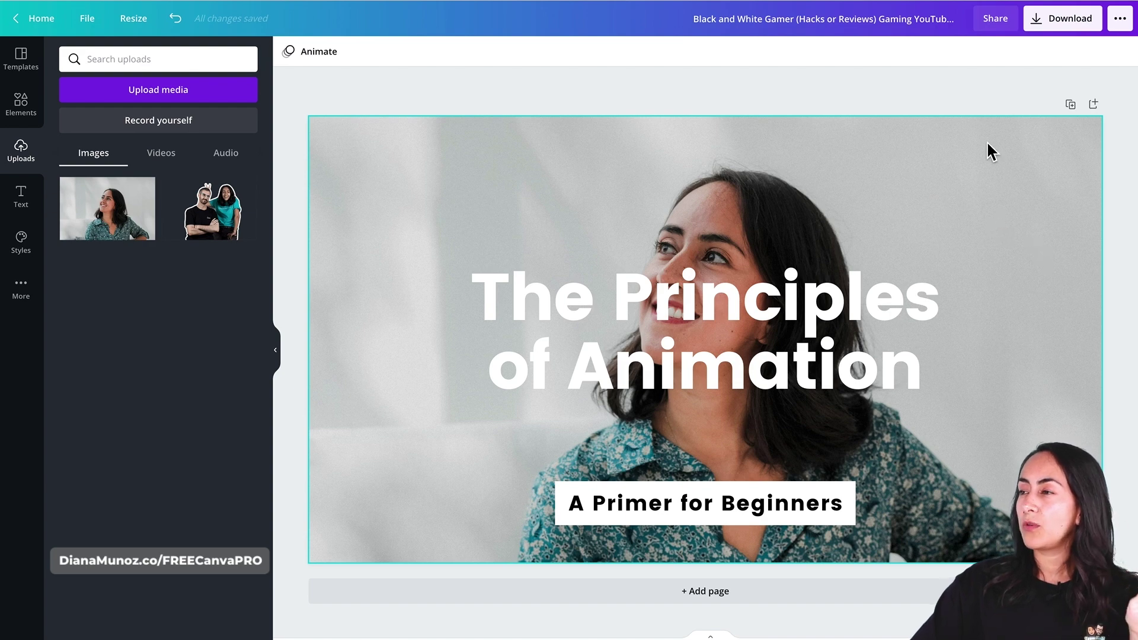
click(912, 152)
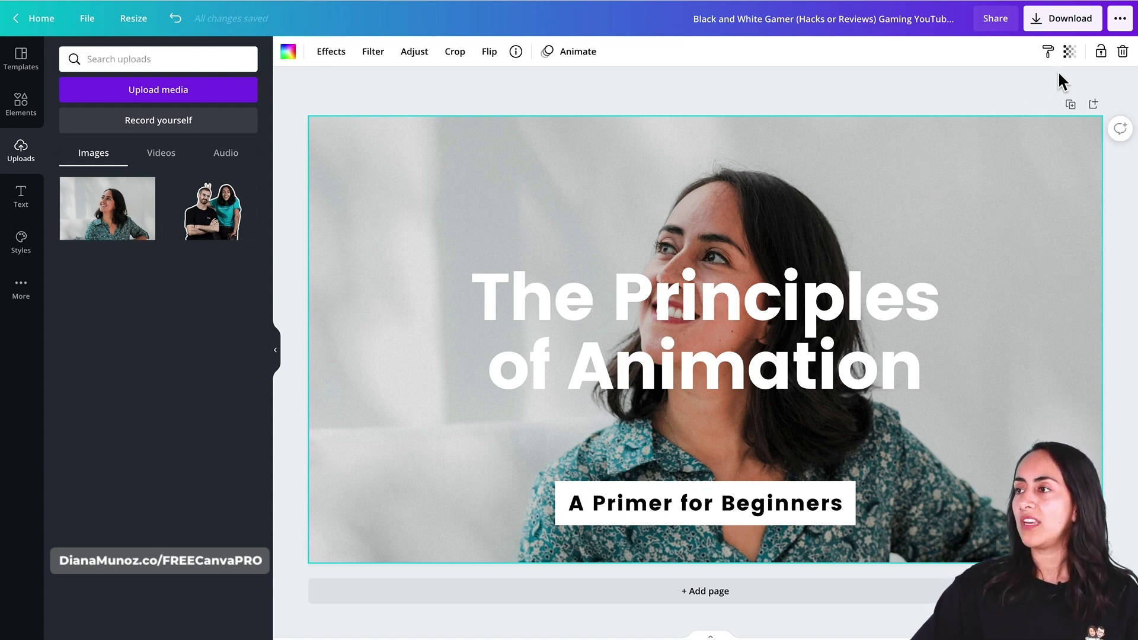
click(1070, 52)
drag(1029, 93, 992, 101)
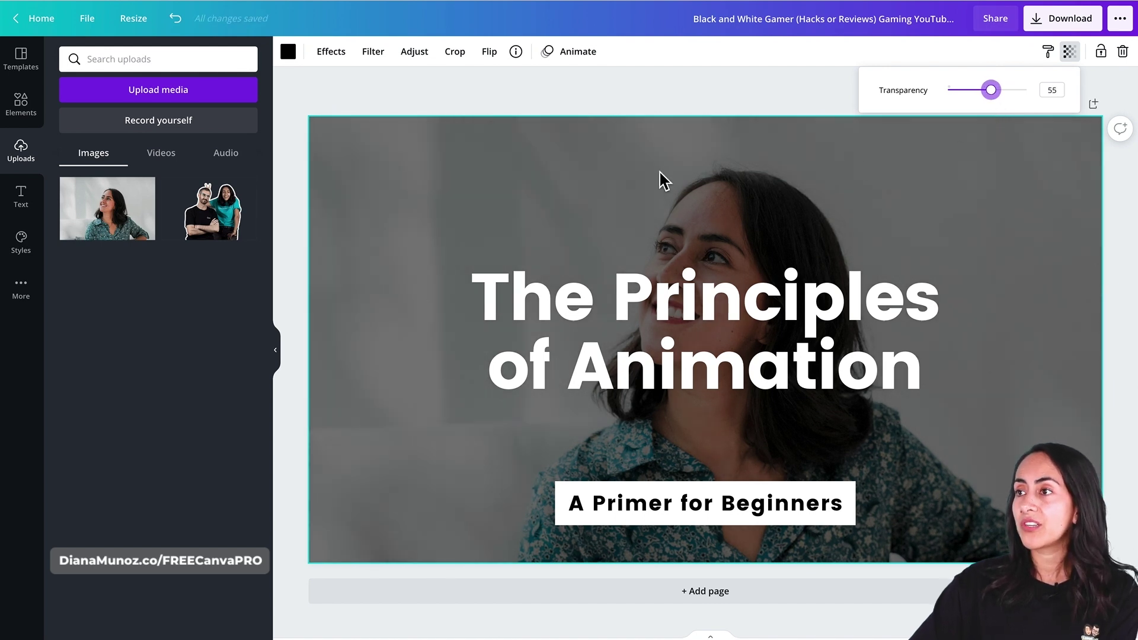
- Set the background photo's blur to 5
click(413, 53)
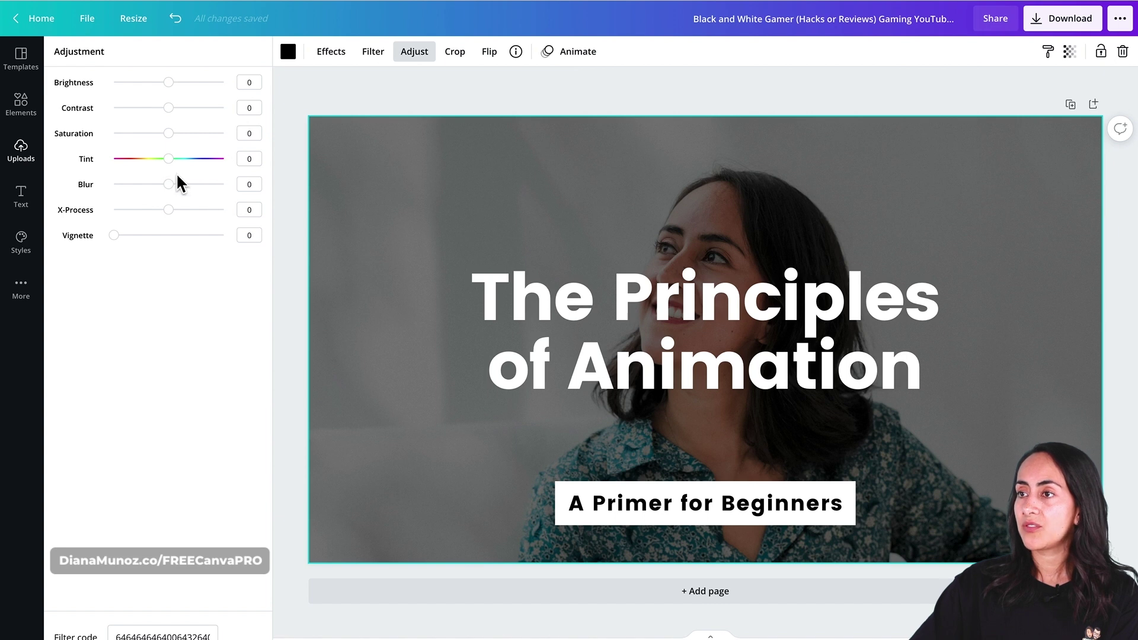
drag(171, 186, 172, 184)
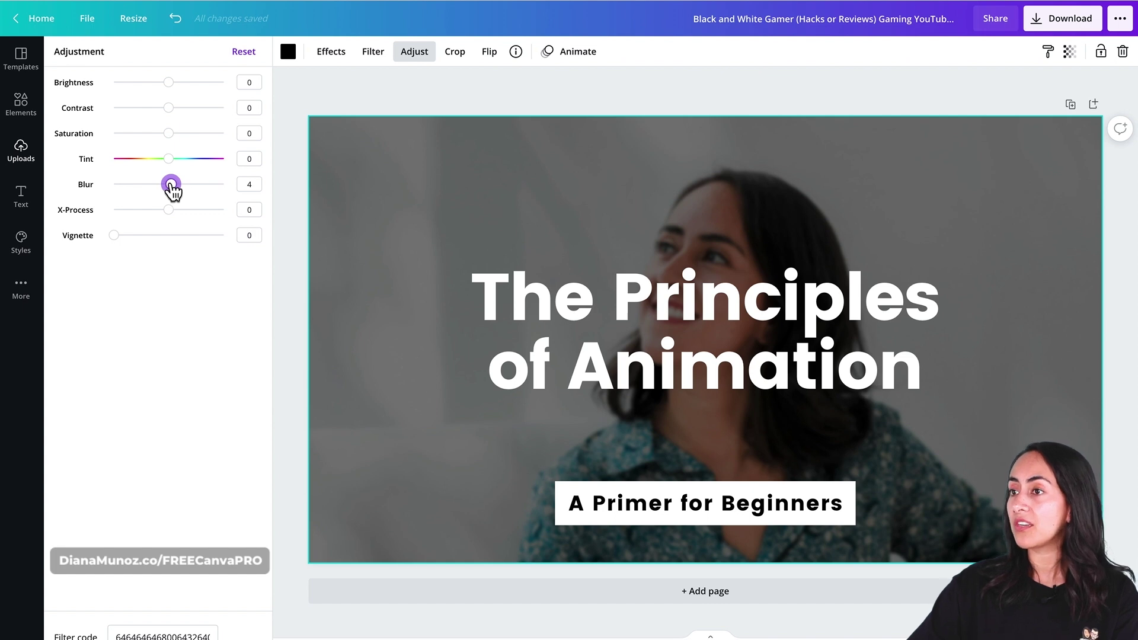
drag(171, 185, 172, 190)
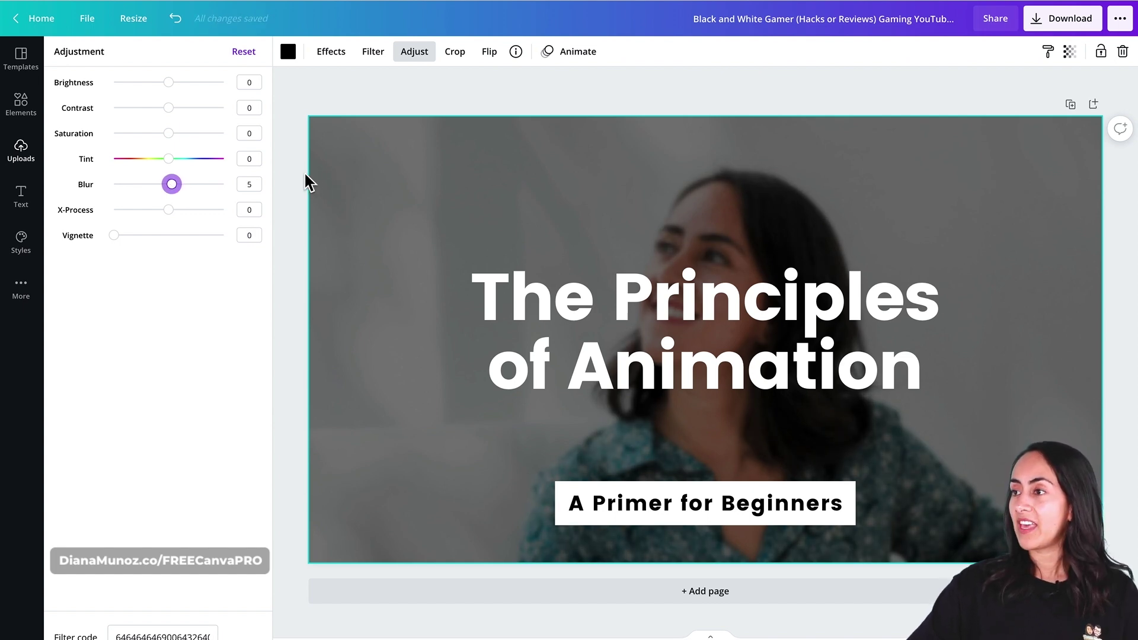
click(338, 178)
- Replace the main title text with "text & images"
click(630, 297)
double_click(983, 342)
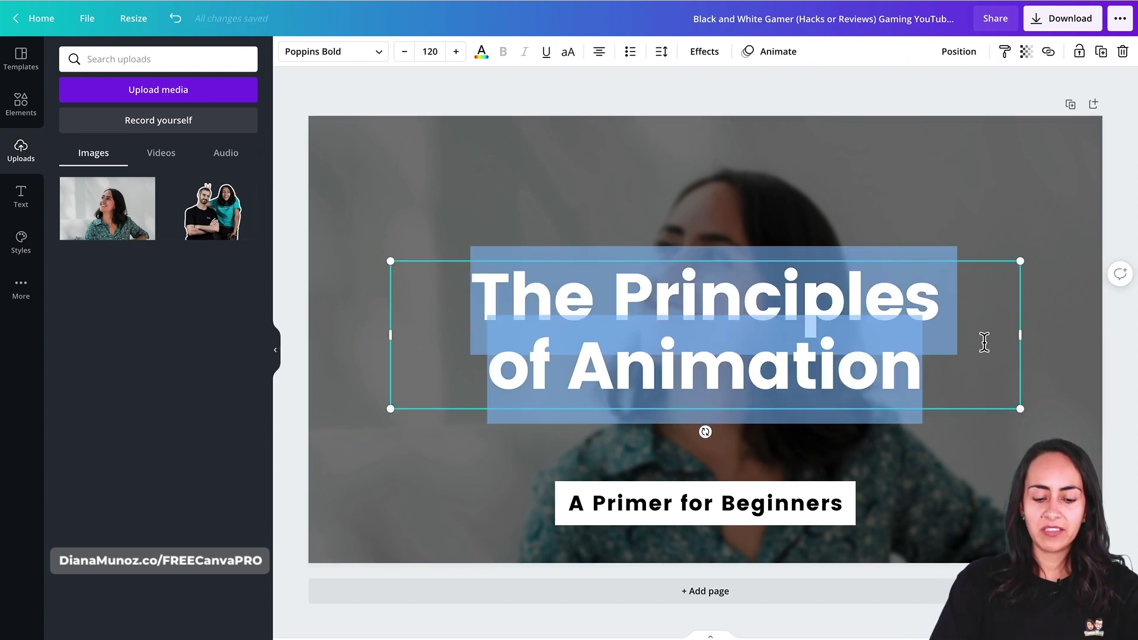
text(text )
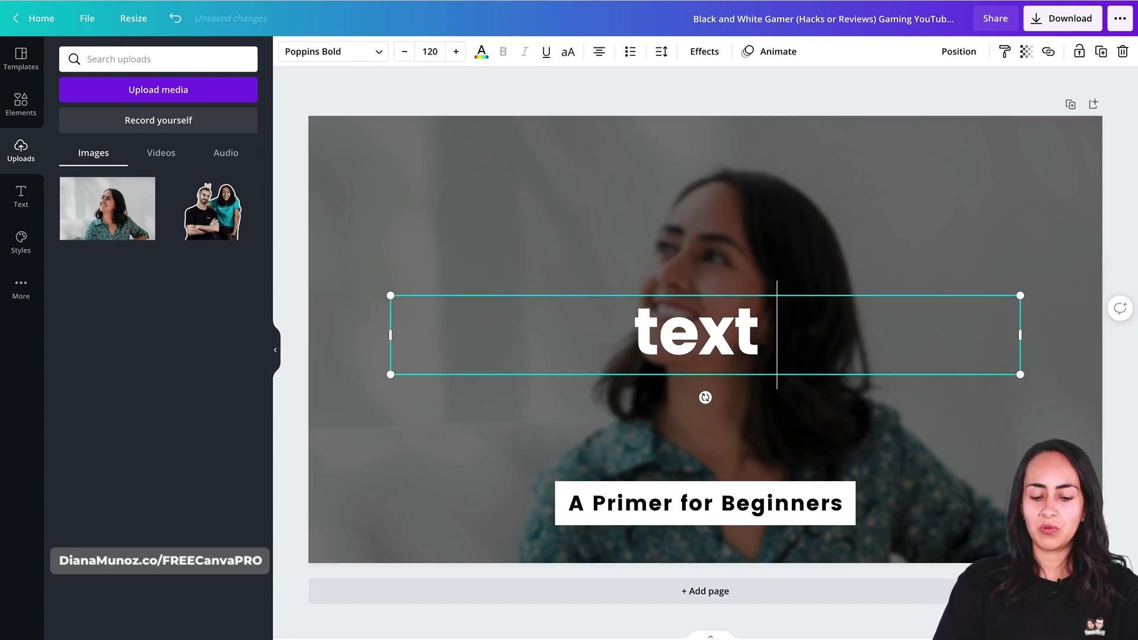
text(& images)
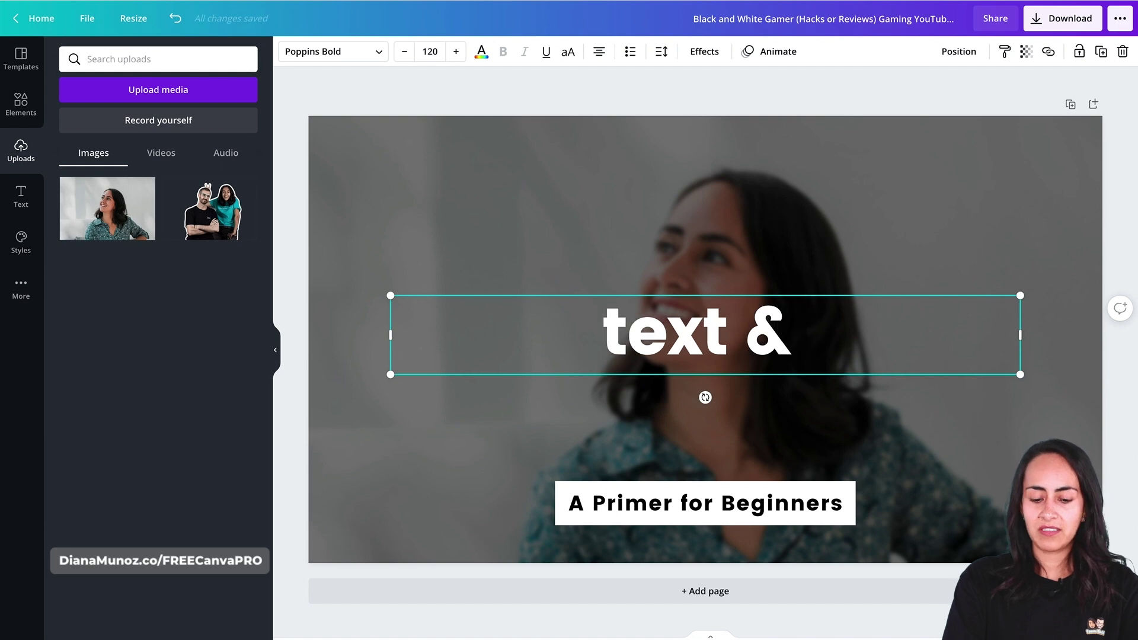
- Replace the text in the white label with "Idea # 1"
double_click(729, 505)
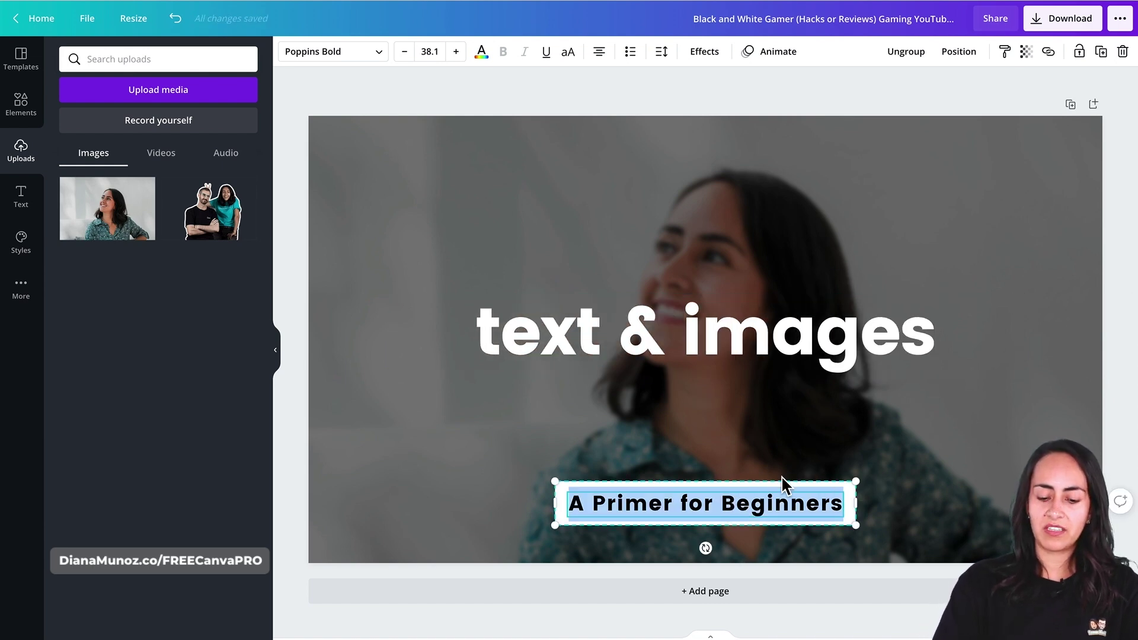
key(BackSpace)
text(Idea #1)
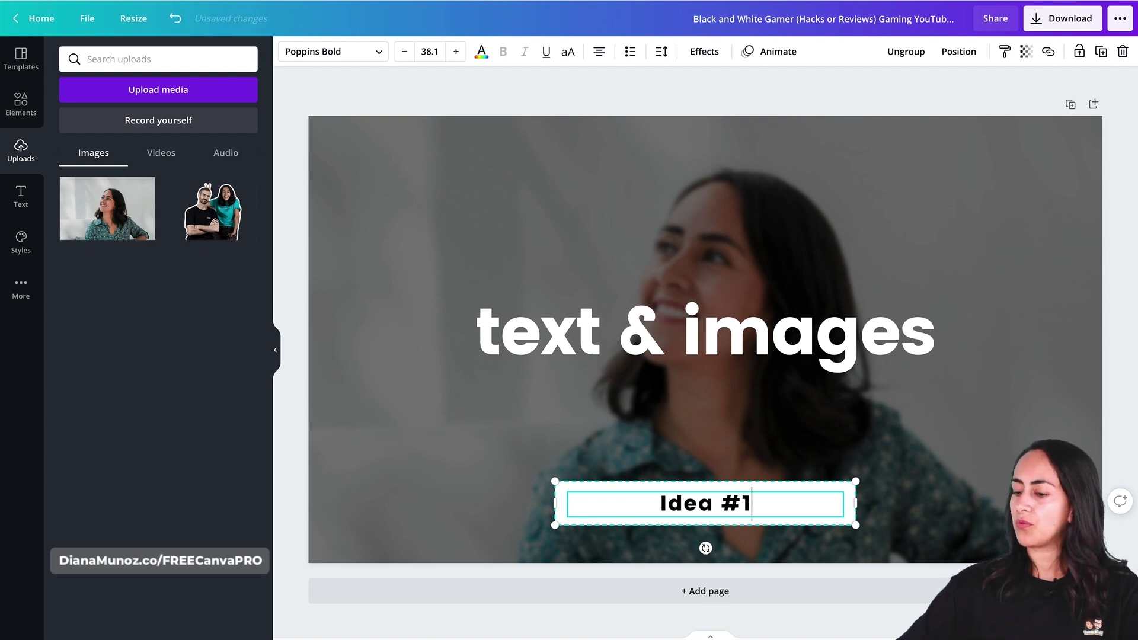
click(758, 427)
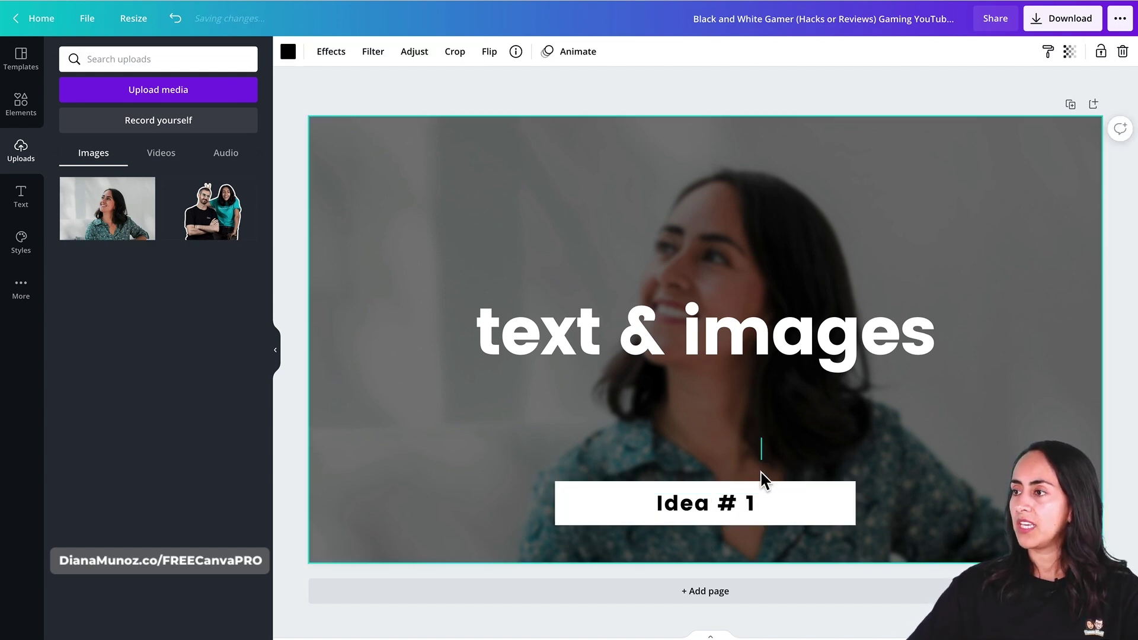
- Move the title slightly up and the "Idea # 1" label up to just beneath it
click(759, 505)
drag(759, 505, 728, 411)
click(763, 203)
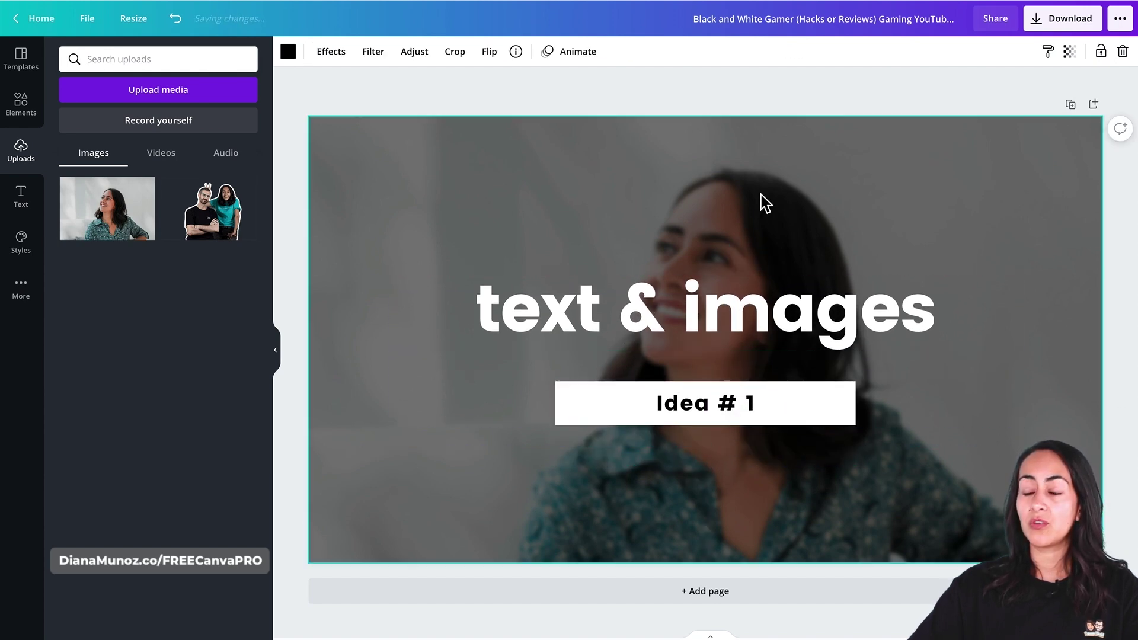
click(581, 96)
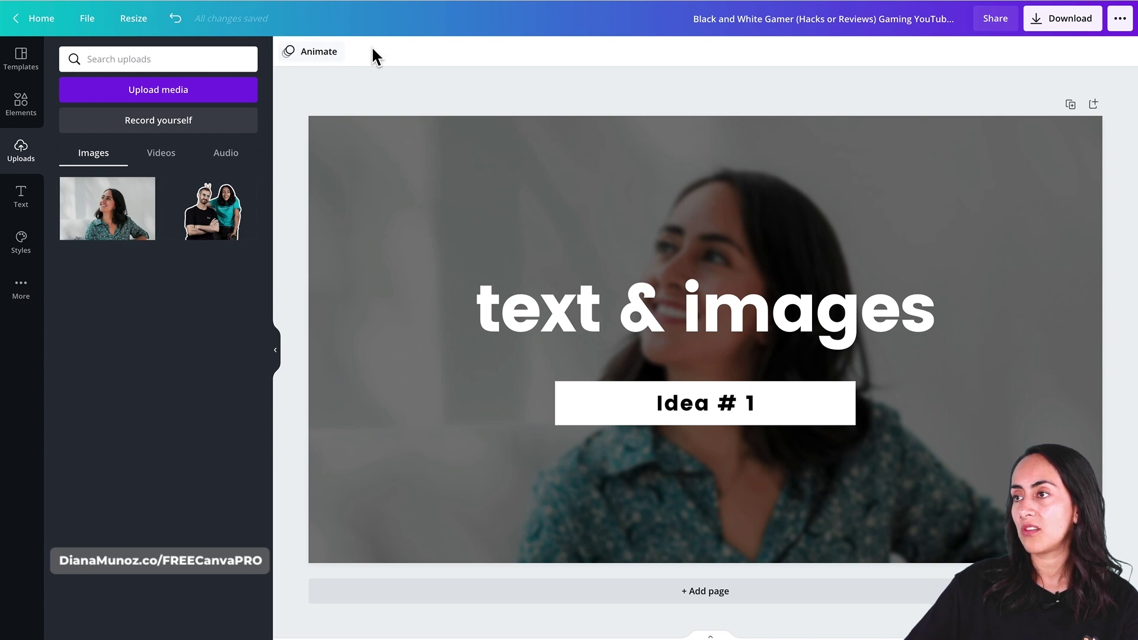
- Try the Breathe page animation, apply Rise to the title page instead, and preview the video
click(300, 52)
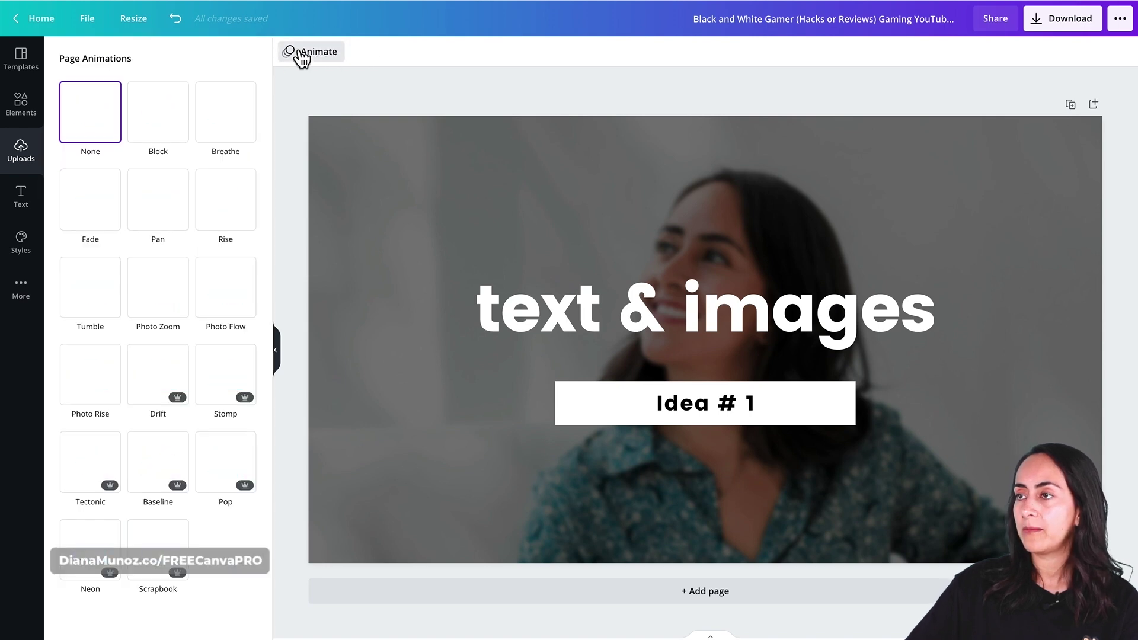
click(231, 130)
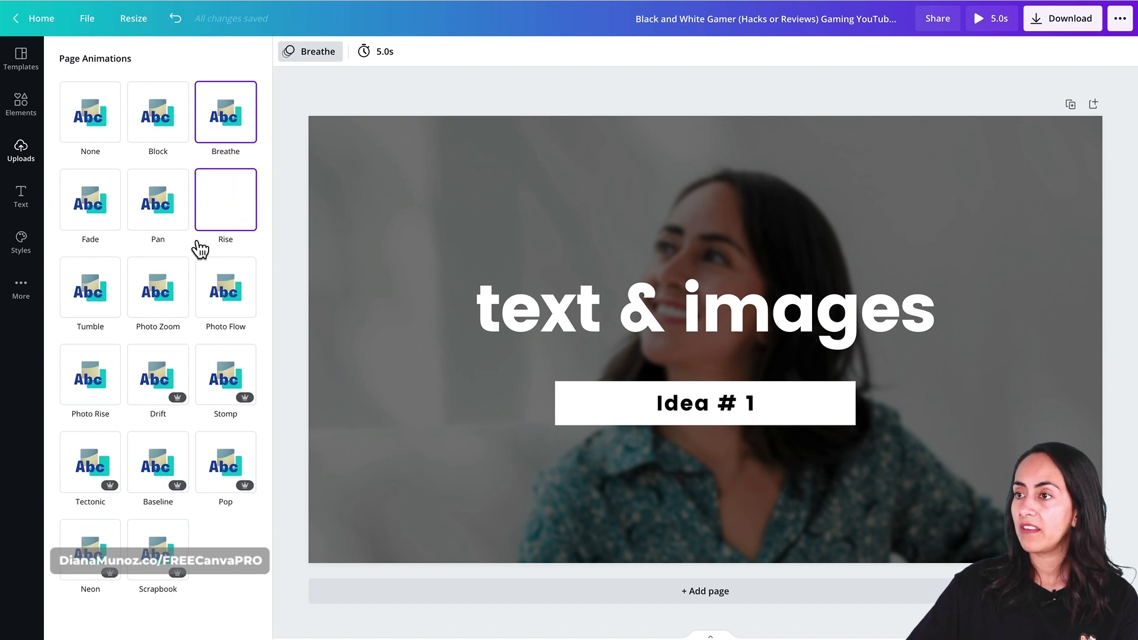
click(229, 214)
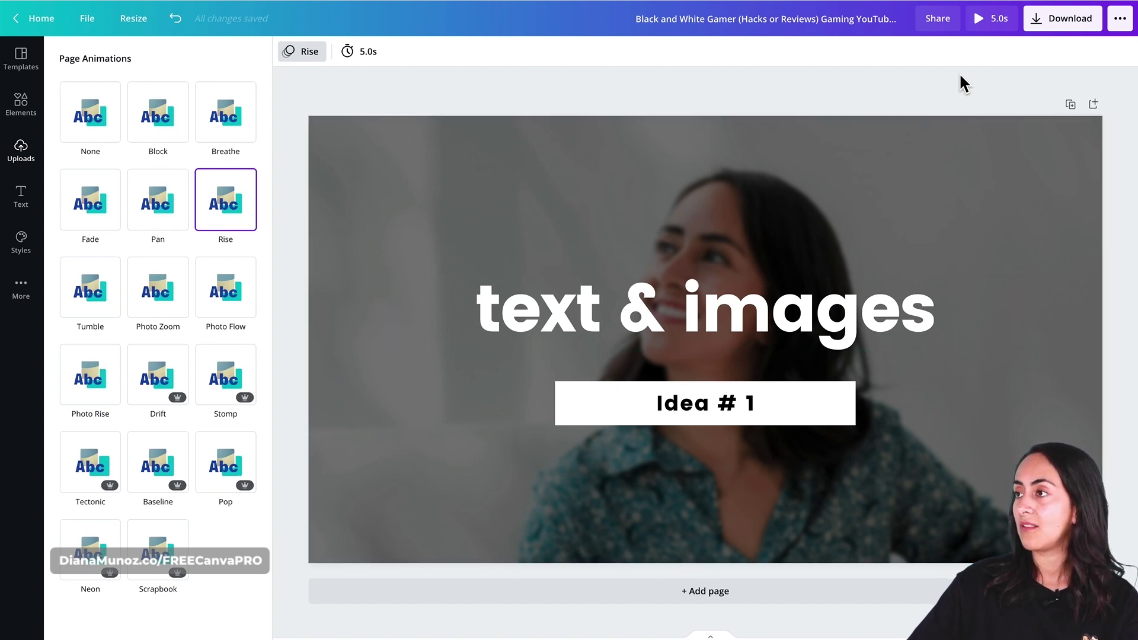
click(989, 39)
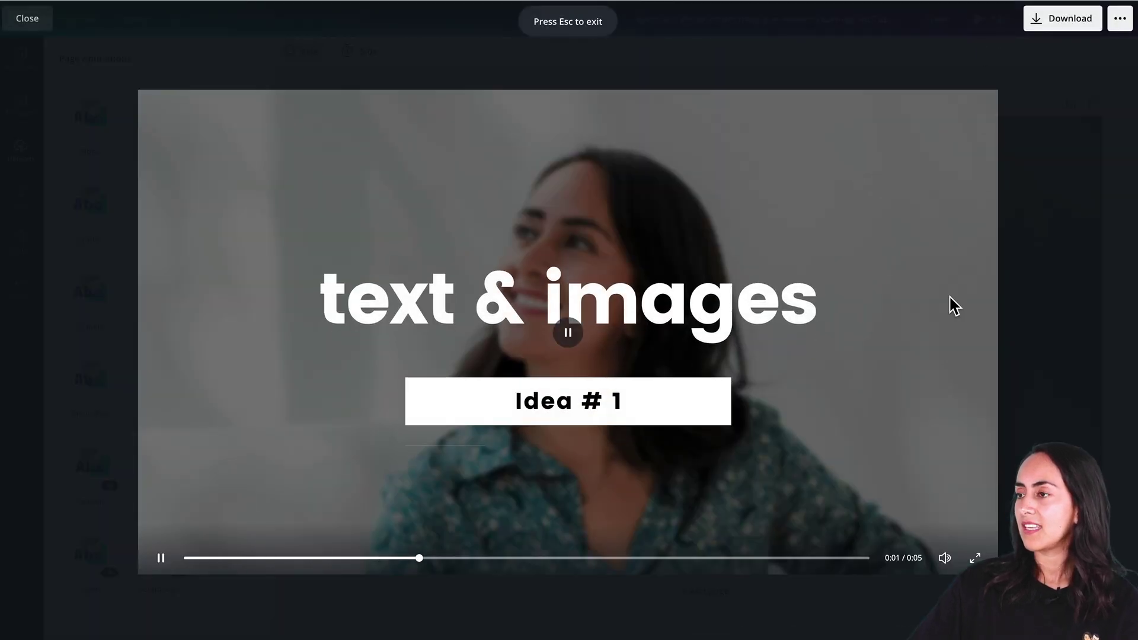
drag(198, 564, 178, 557)
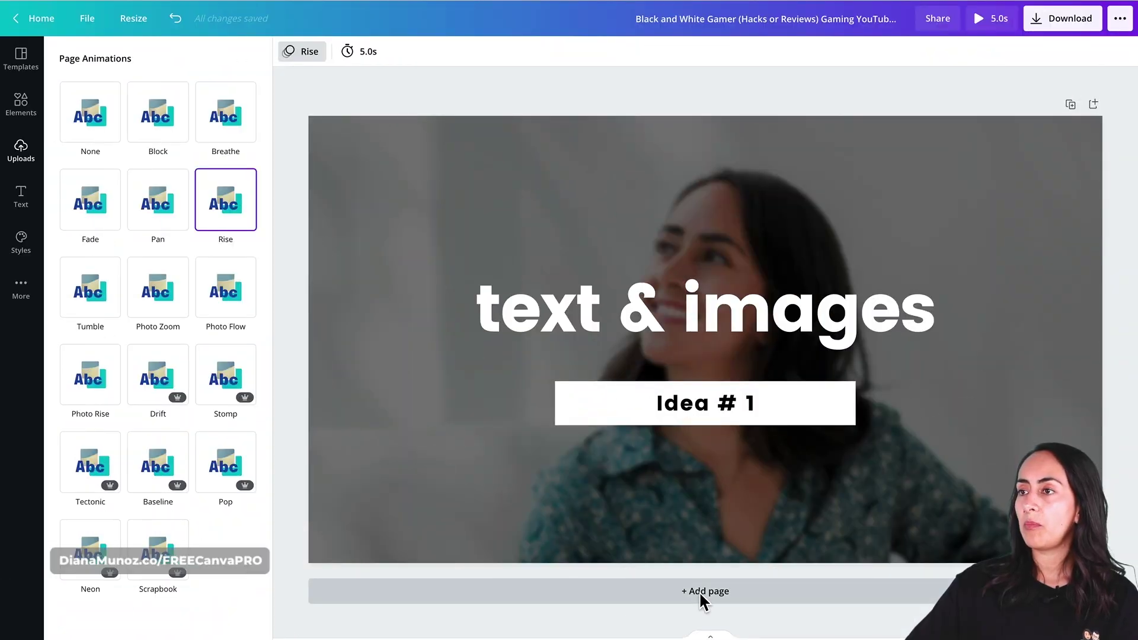
- Add a second page and apply the recently used "The Principles of Animation" video template to it
click(704, 600)
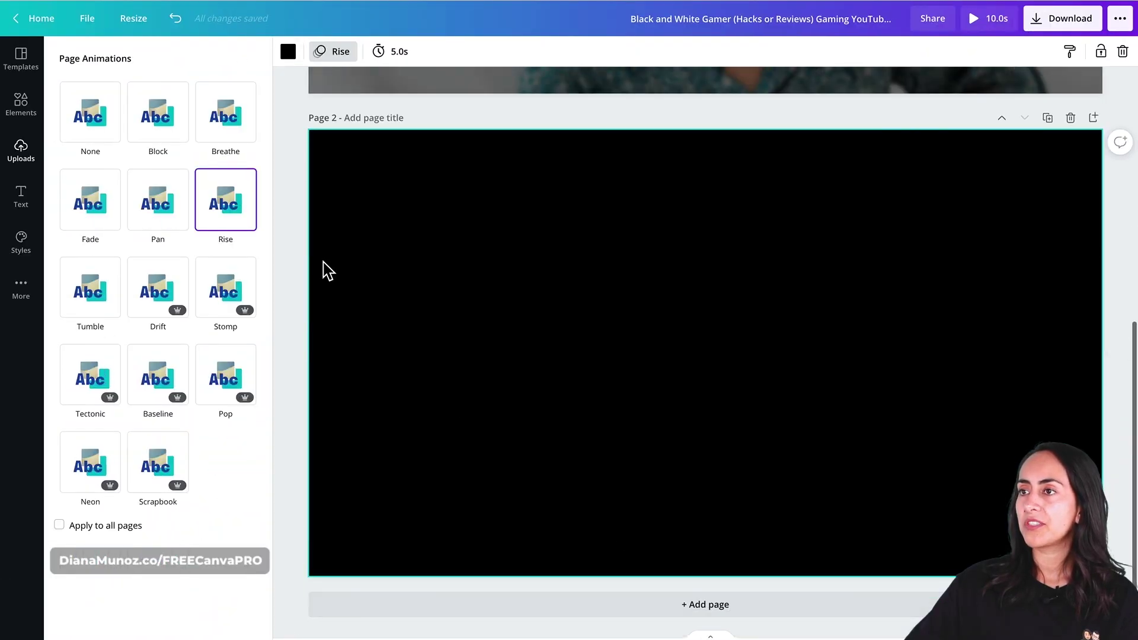
click(13, 58)
click(13, 58)
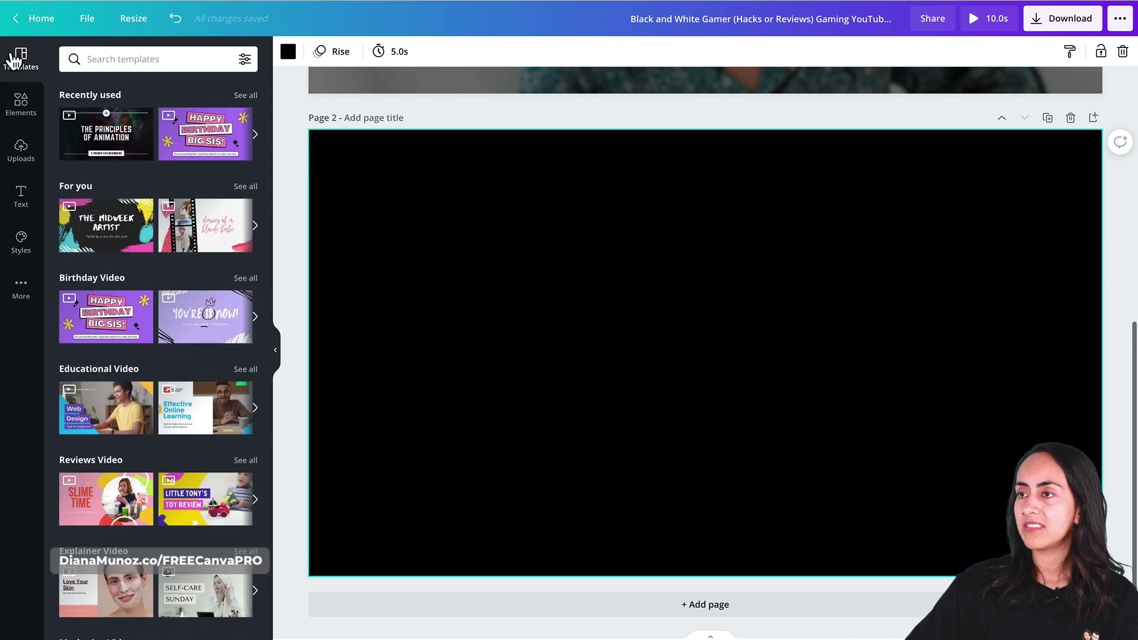
click(93, 144)
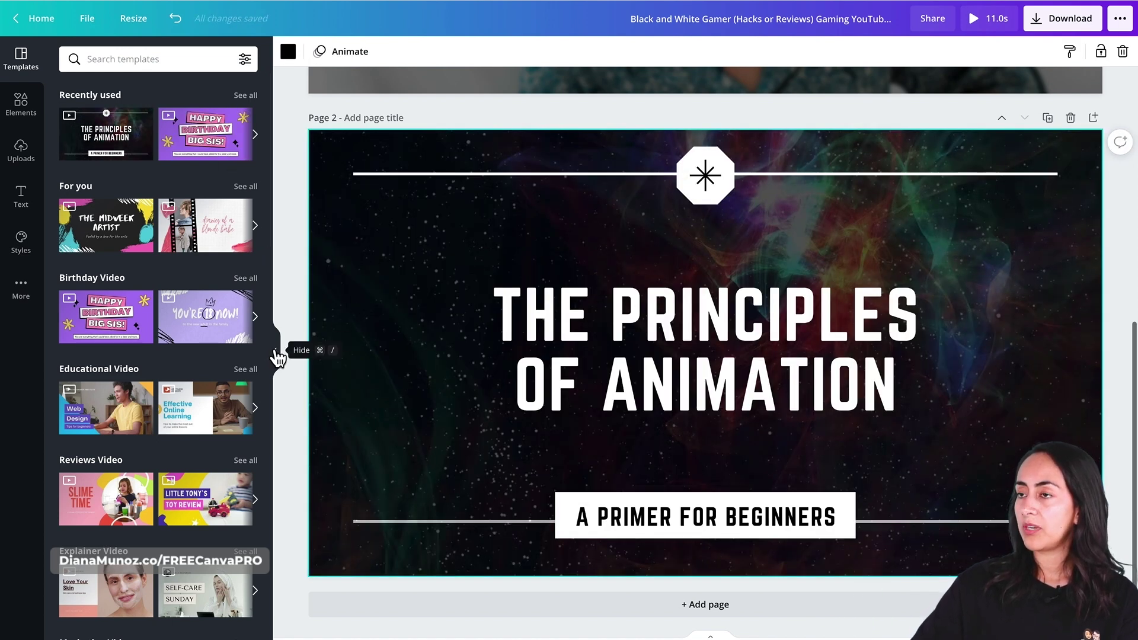
- Check the applied template's name and details, and search the templates for "black and white gamer"
click(143, 118)
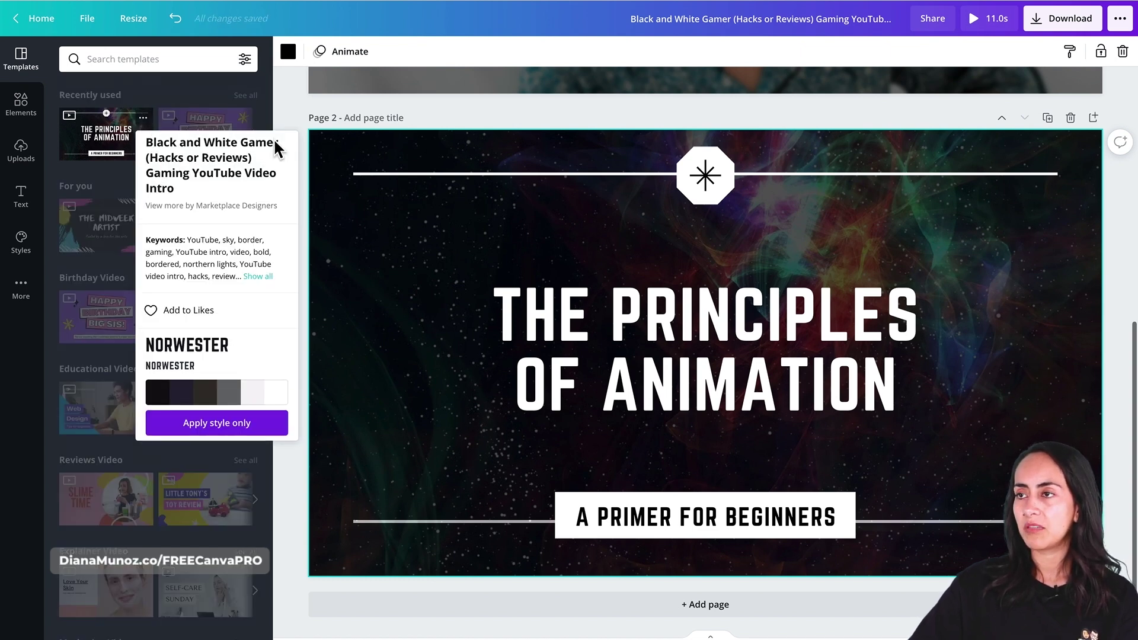
click(134, 66)
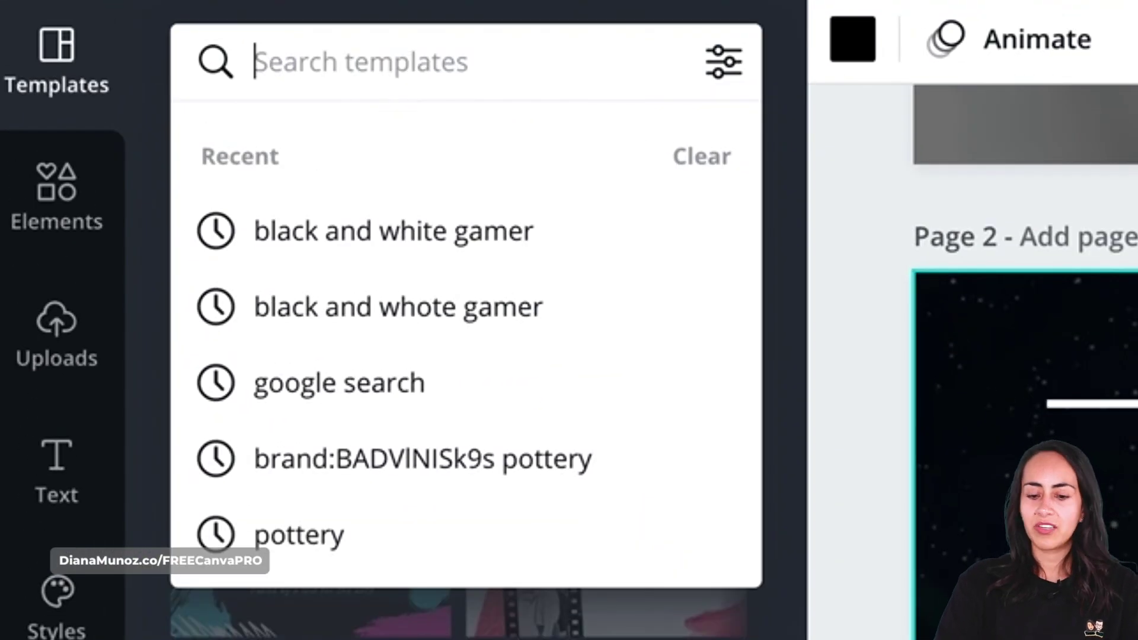
text(black and )
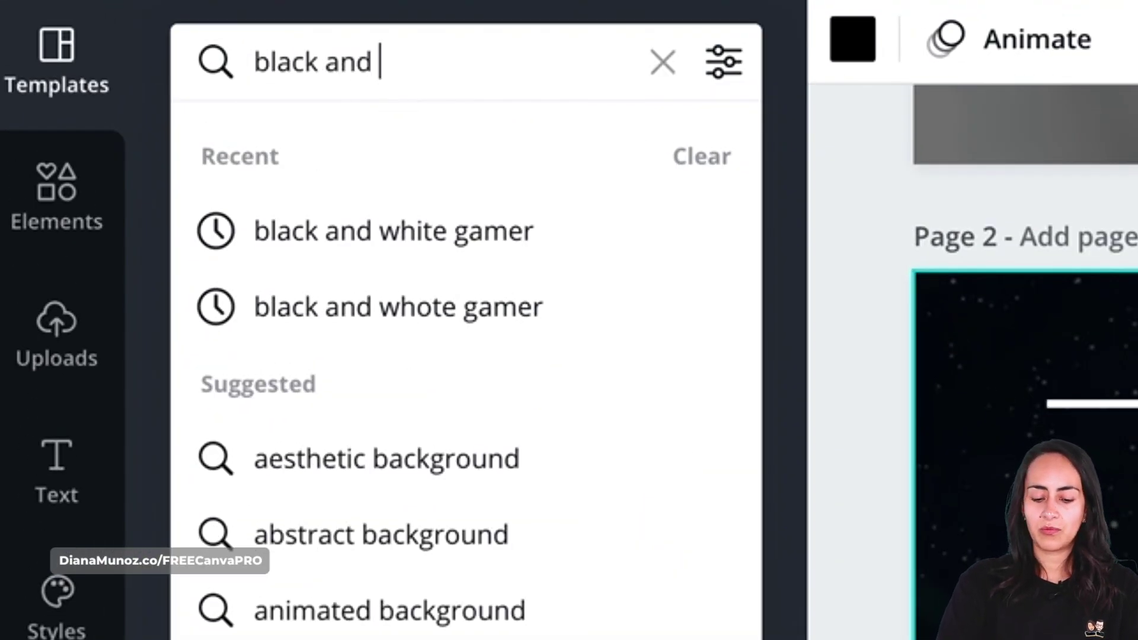
text(white gamer)
key(Return)
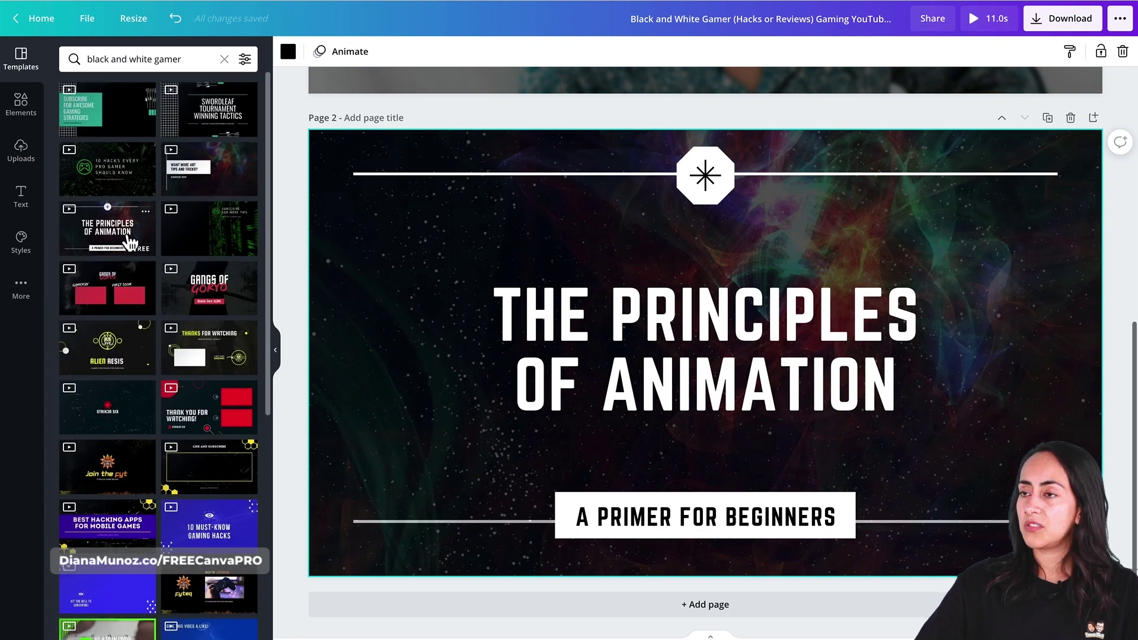
click(276, 348)
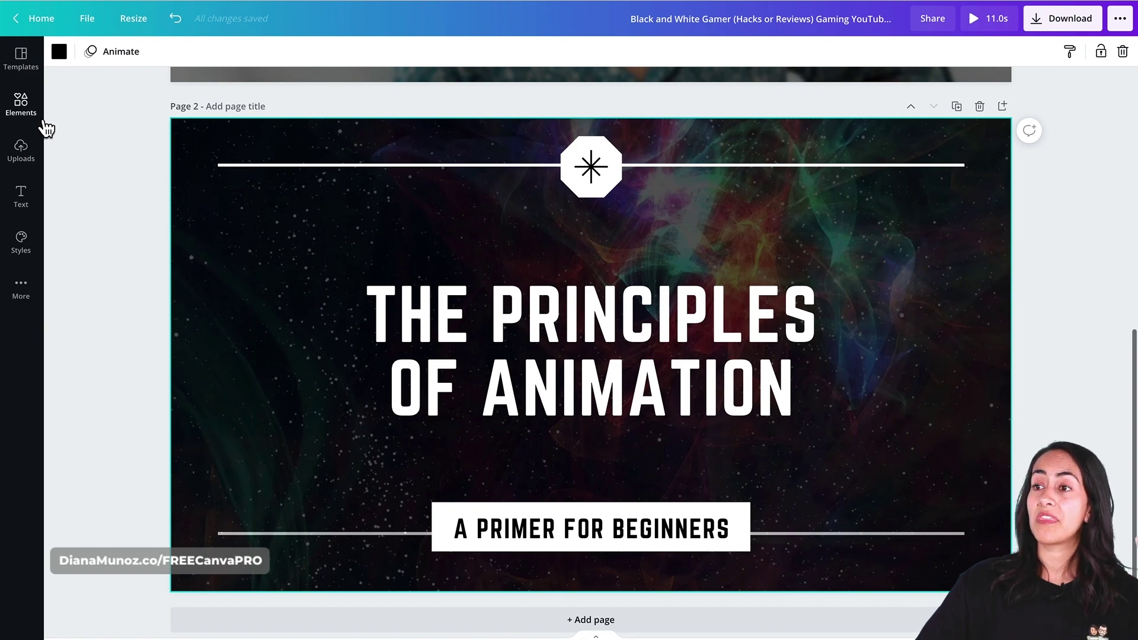
- Apply the Poppins Bold font style to page 2 and delete the octagon star badge on the upper line
click(22, 240)
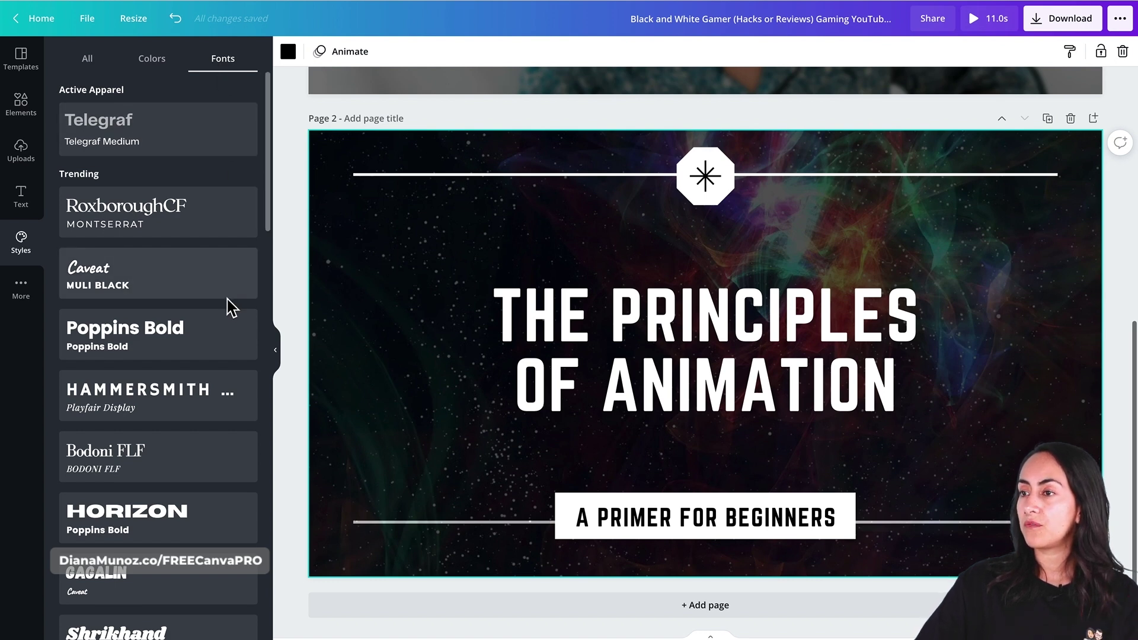
click(217, 348)
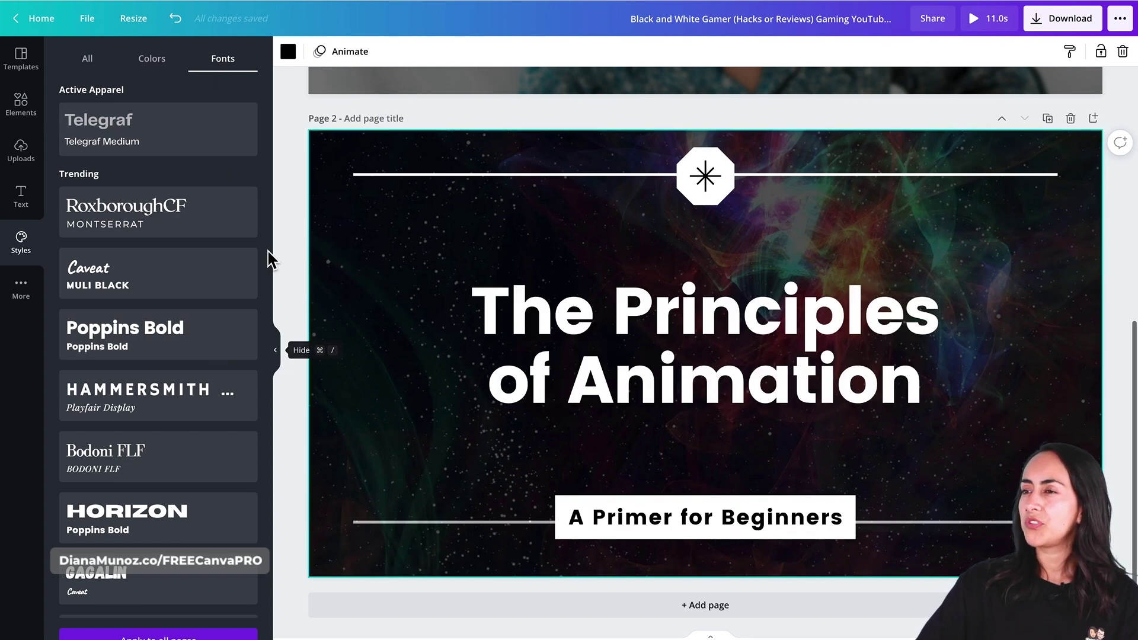
click(276, 356)
drag(568, 96, 641, 156)
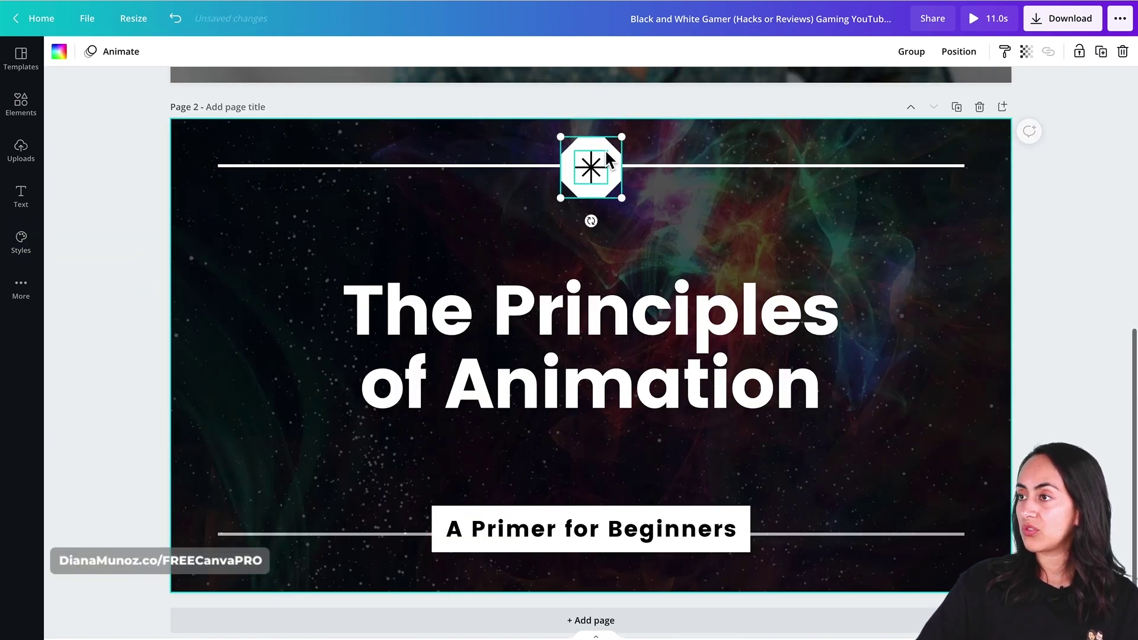
click(1125, 51)
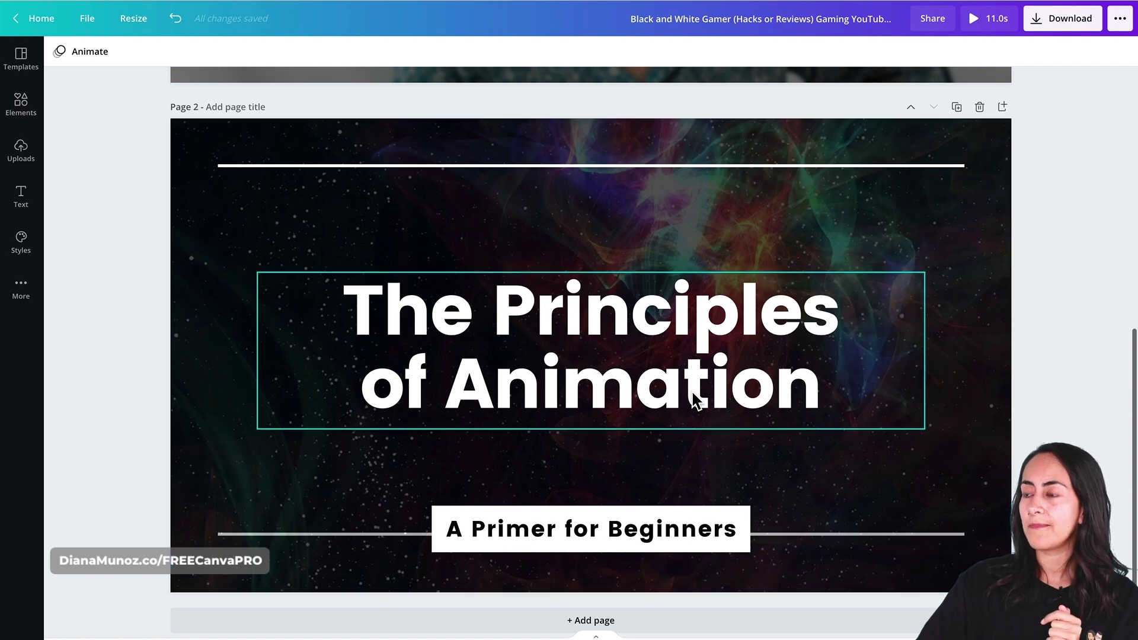
- Replace page 2's main title with "text & videos"
double_click(820, 376)
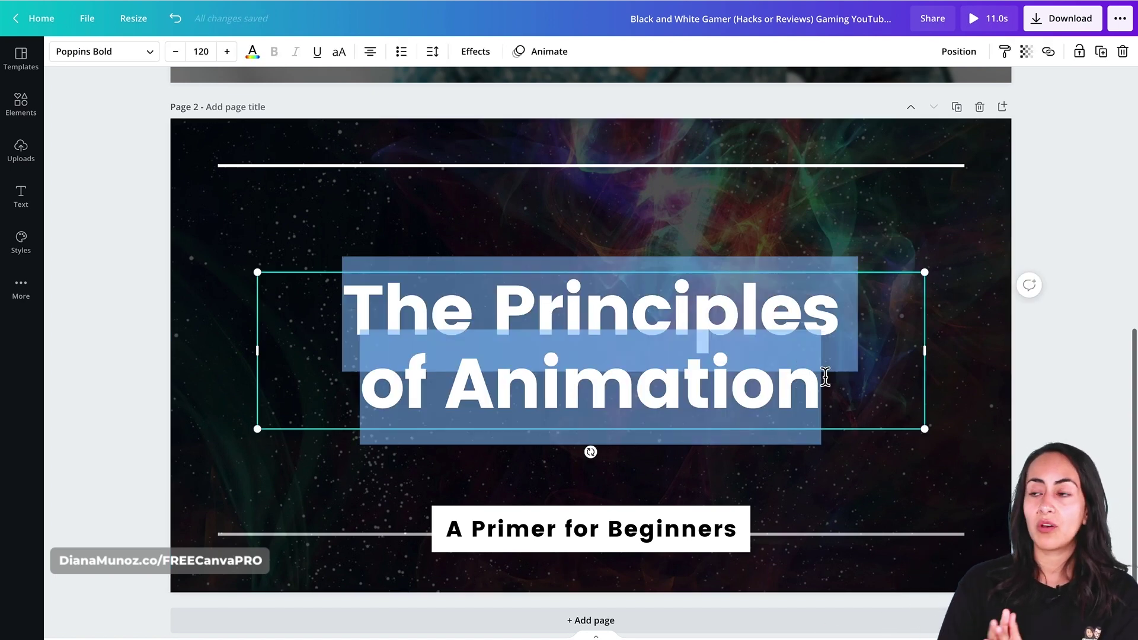
text(te)
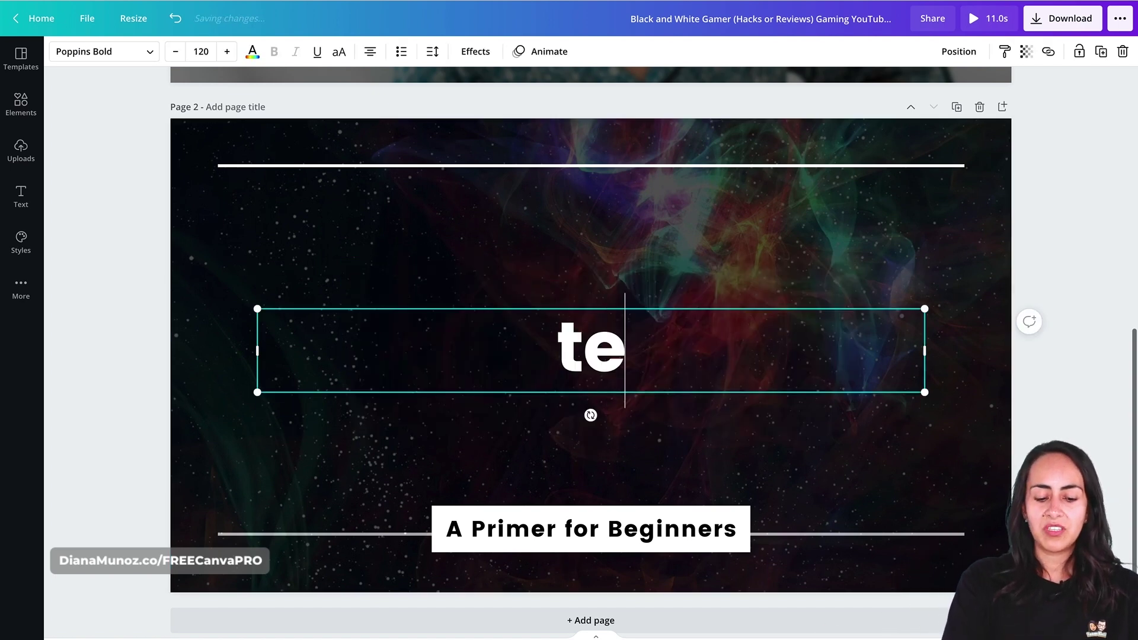
text(xt &)
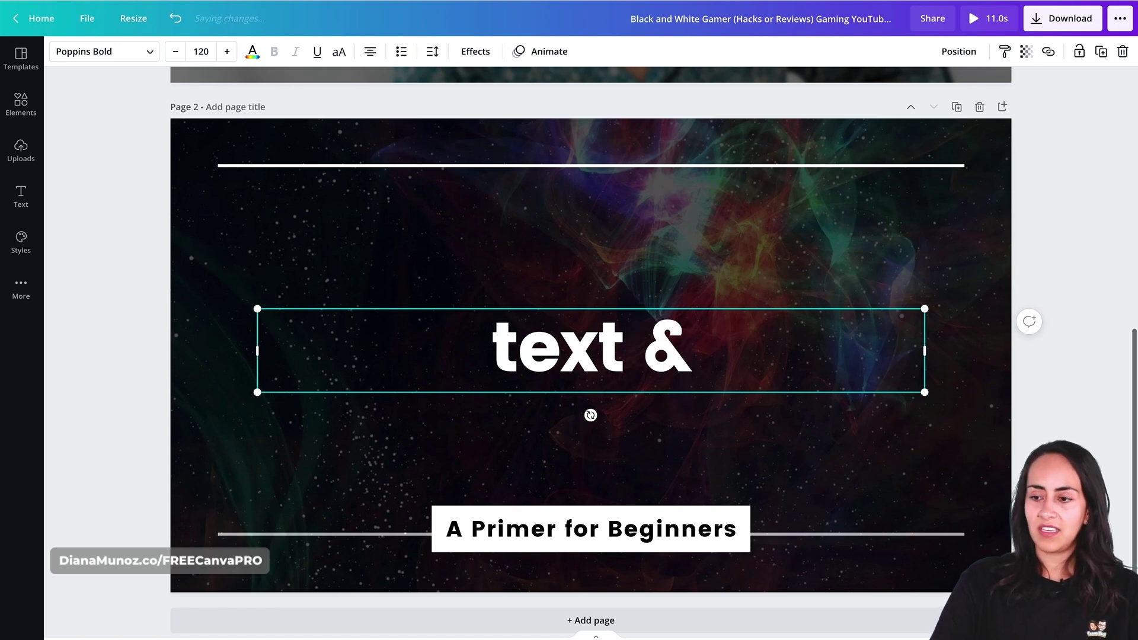
text( videos)
- Replace the text in page 2's white label with "Idea # 2"
double_click(709, 526)
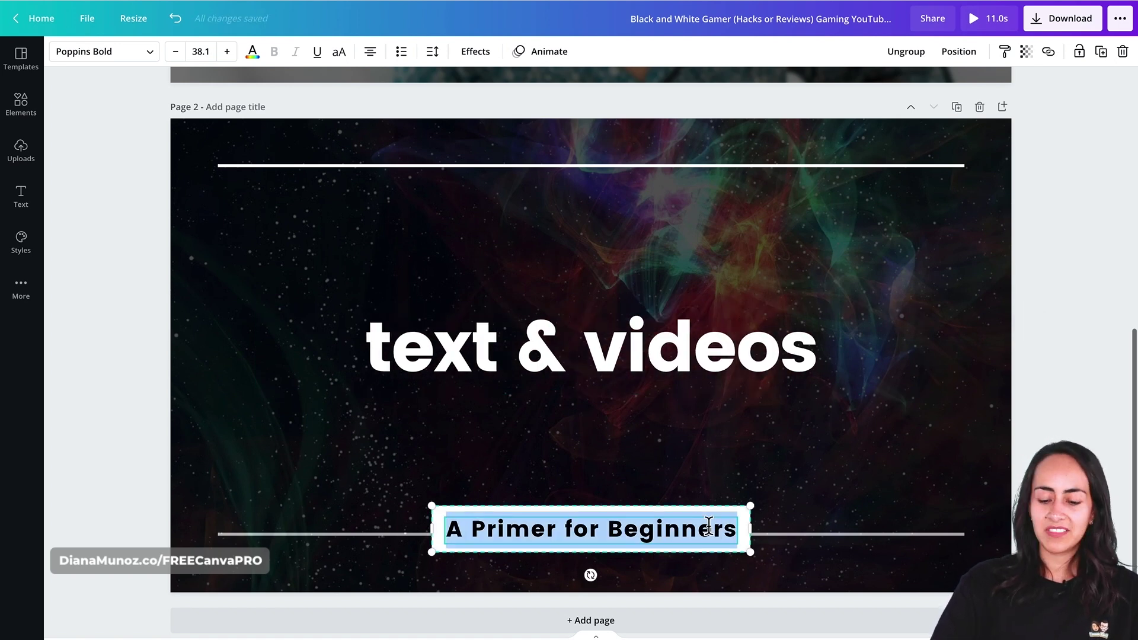
text(Idea)
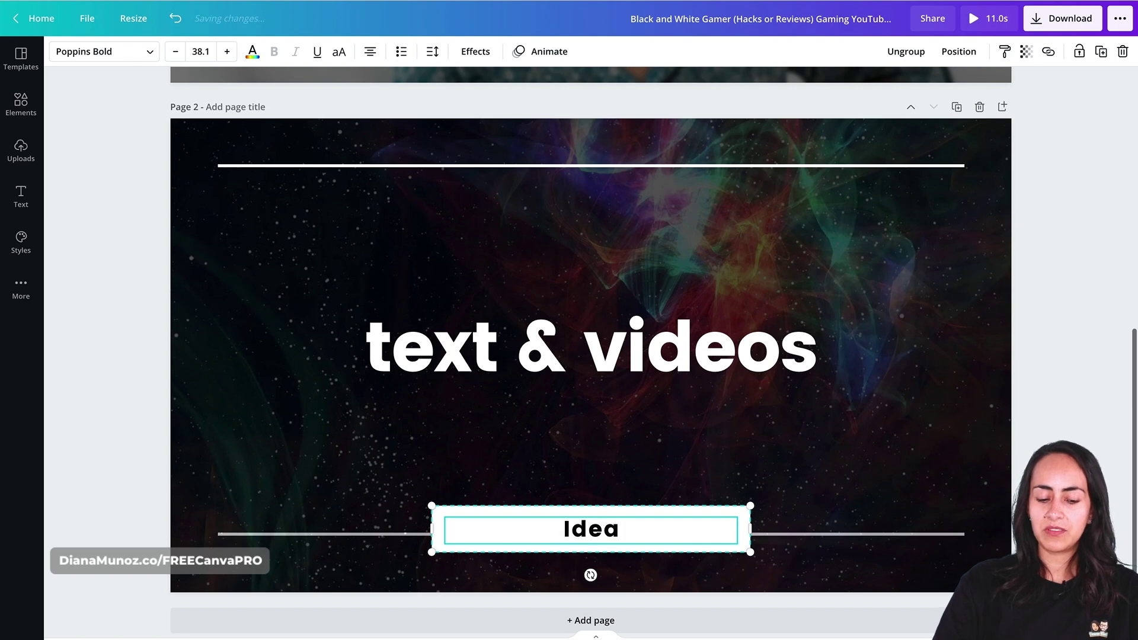
text( # 2)
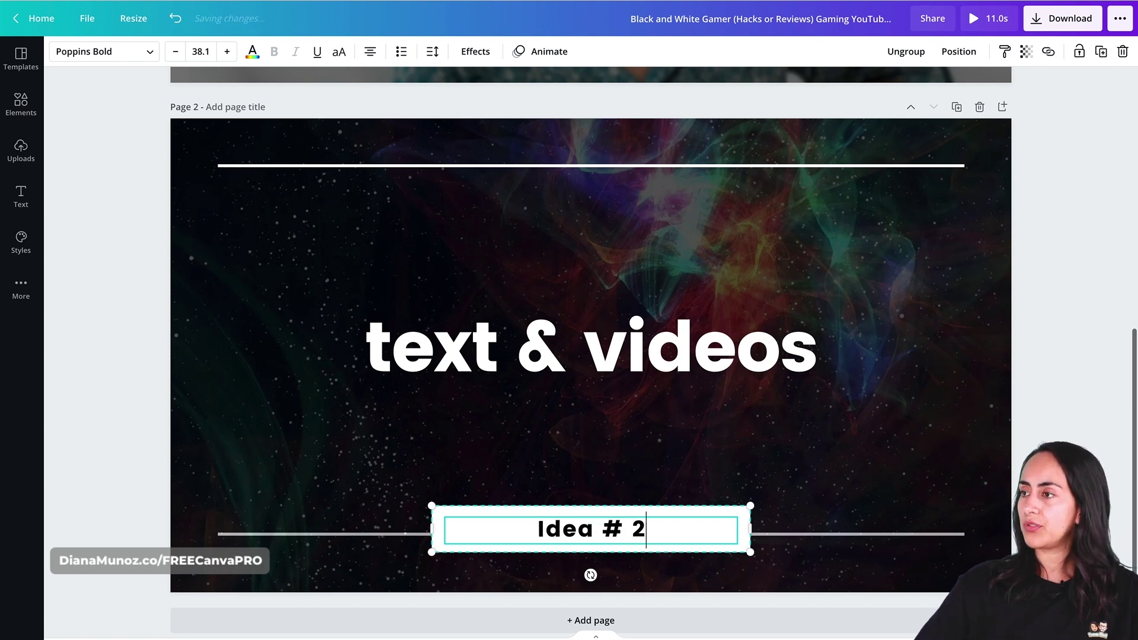
click(1027, 362)
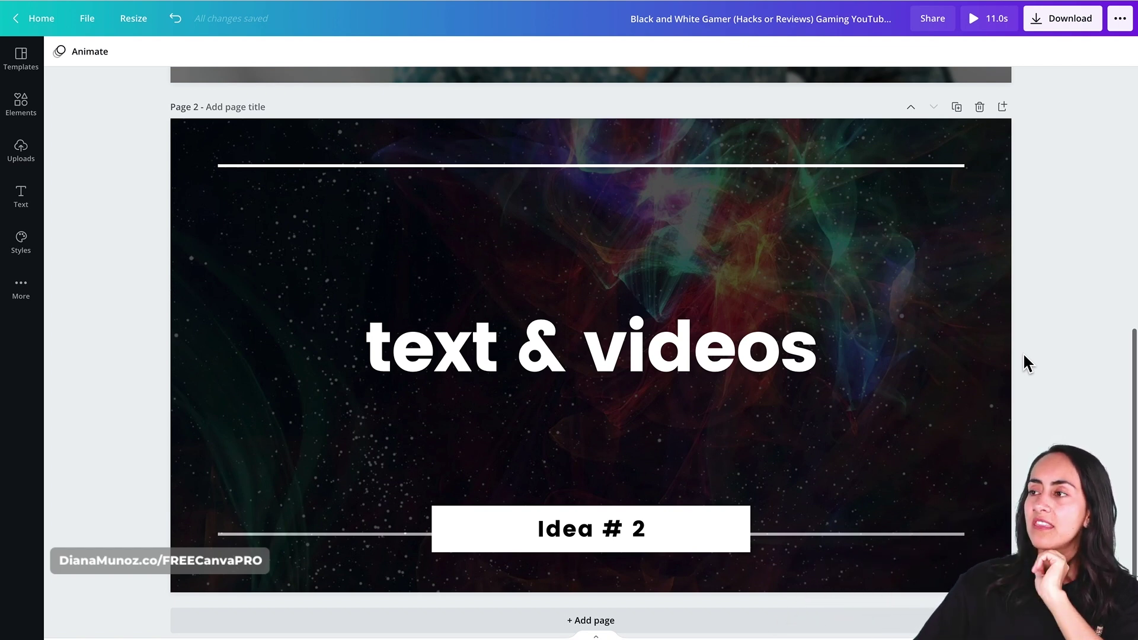
- Play page 2's galaxy background video and trim it from its end to 5.0 s
click(954, 323)
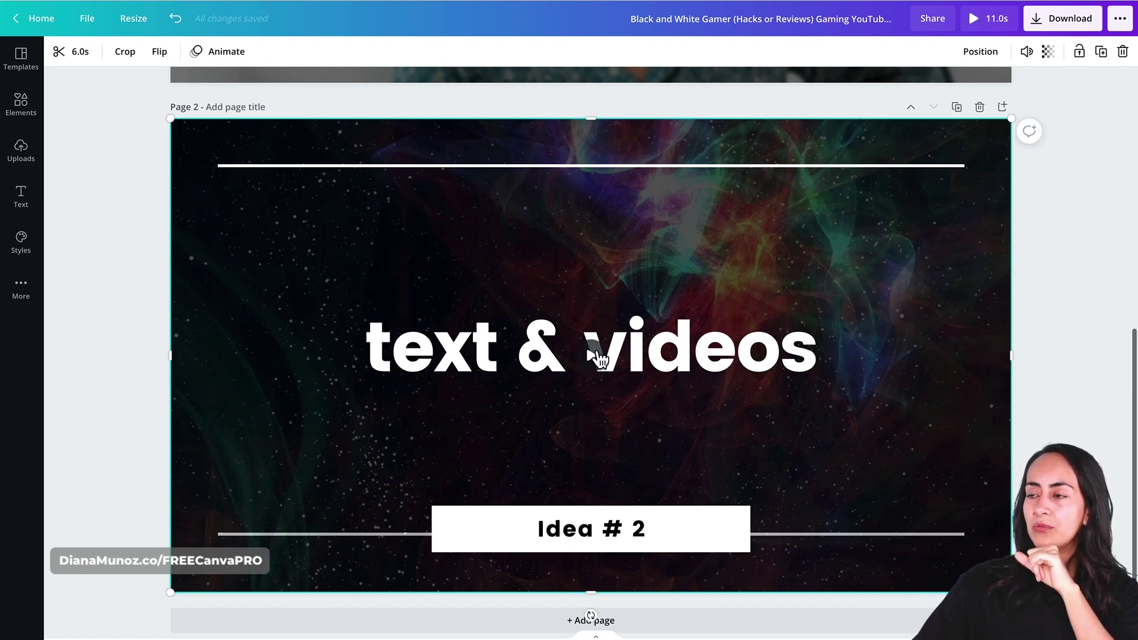
click(594, 356)
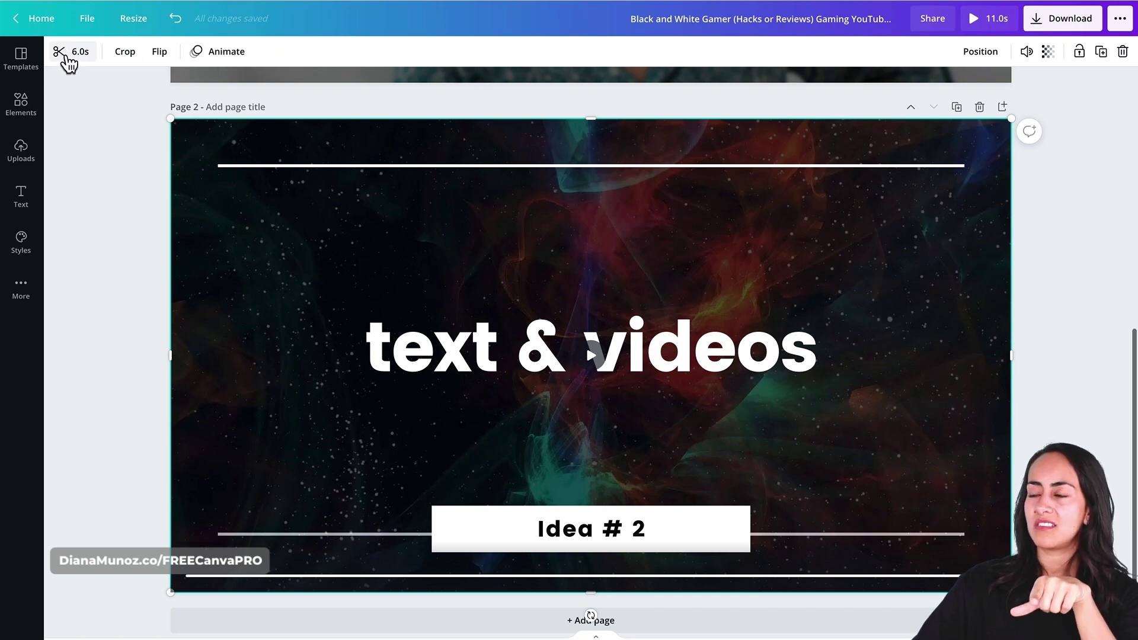
click(68, 59)
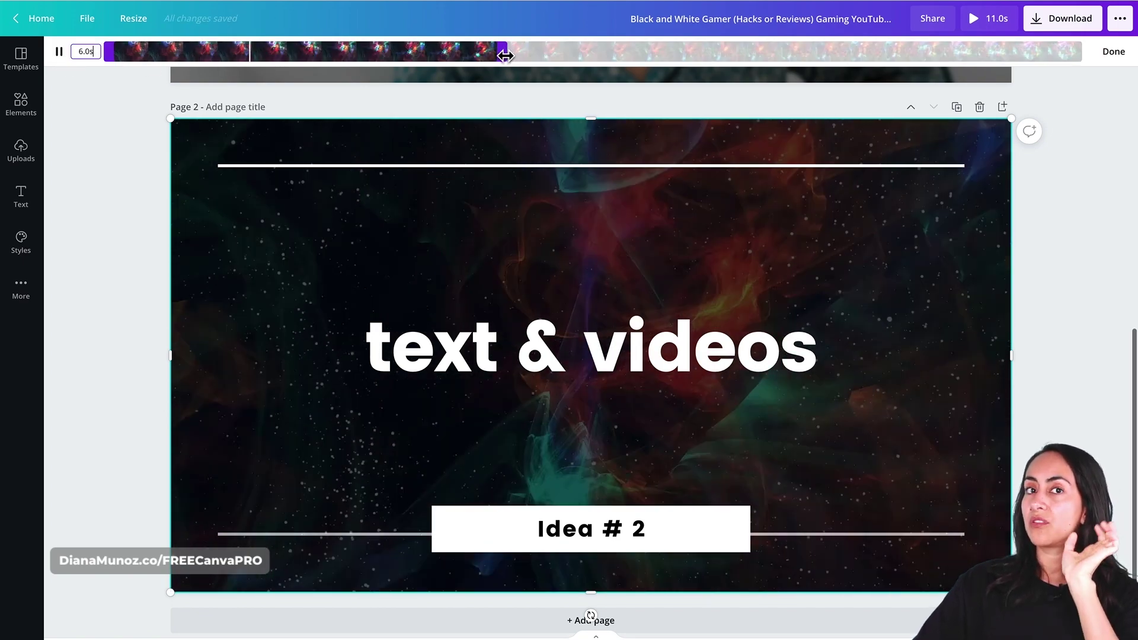
drag(505, 55, 436, 56)
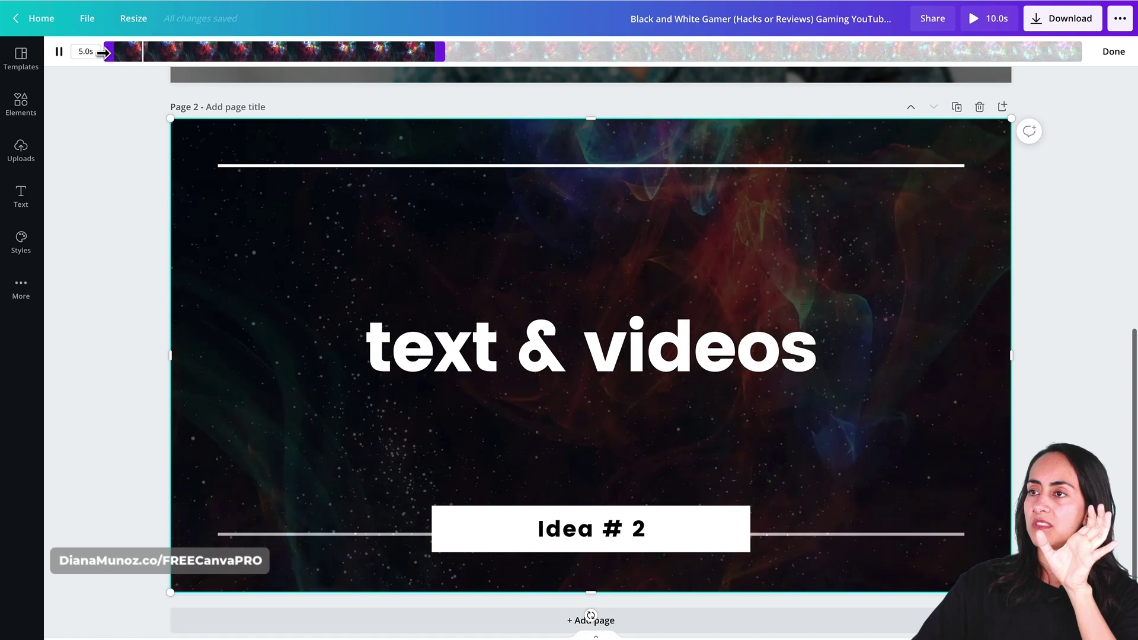
click(1112, 53)
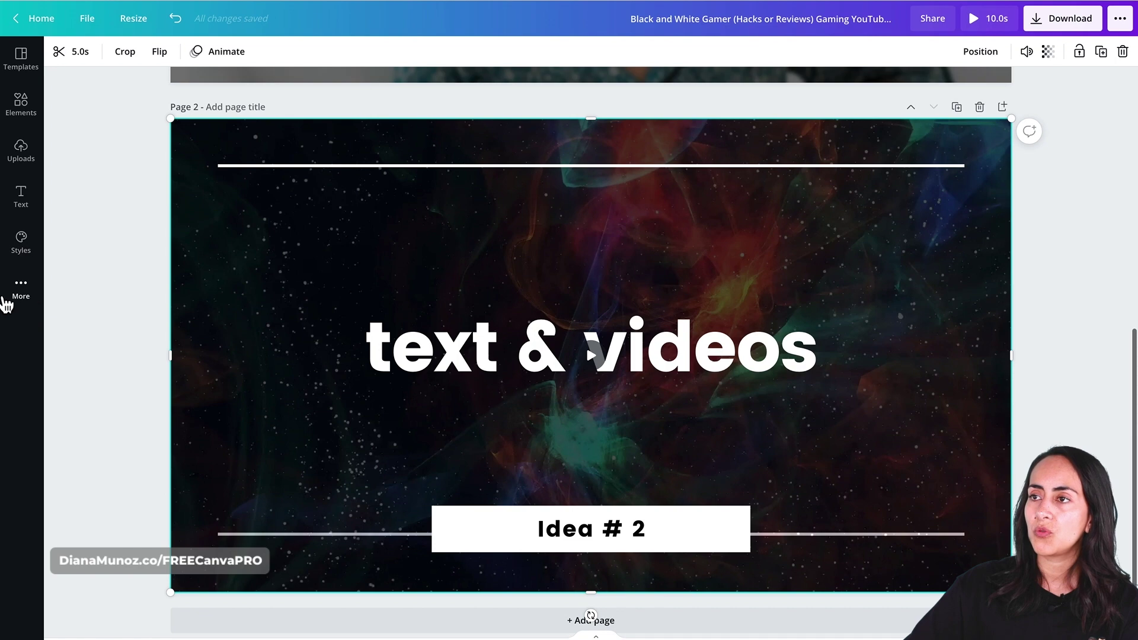
- Replace page 2's background video with the 11.0s green-water stock clip from the Beach category
click(18, 297)
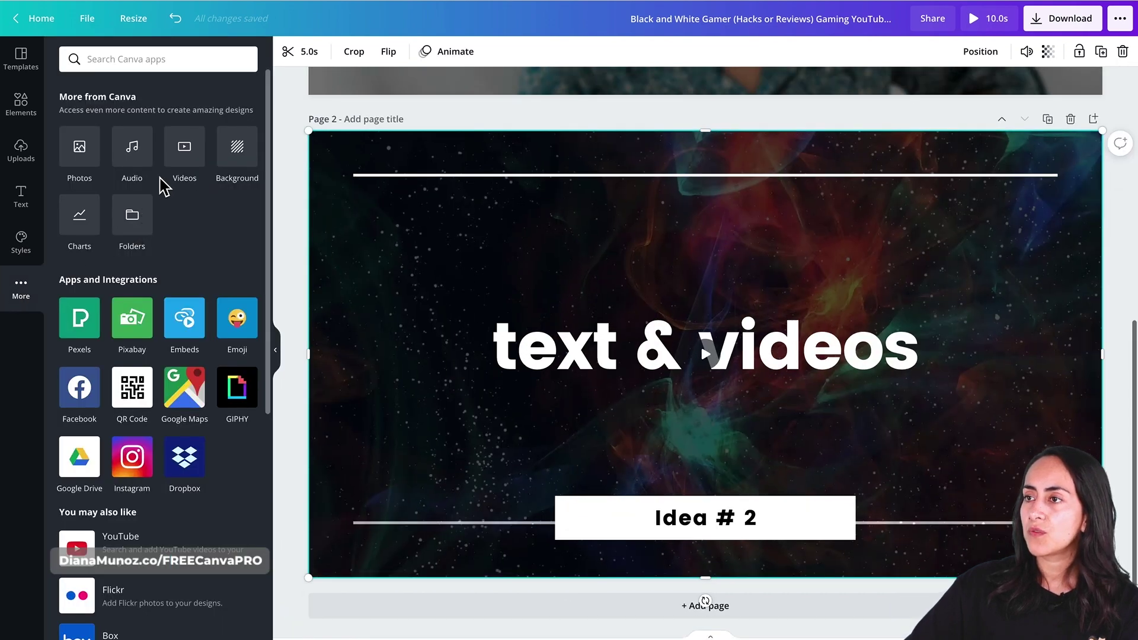
click(185, 153)
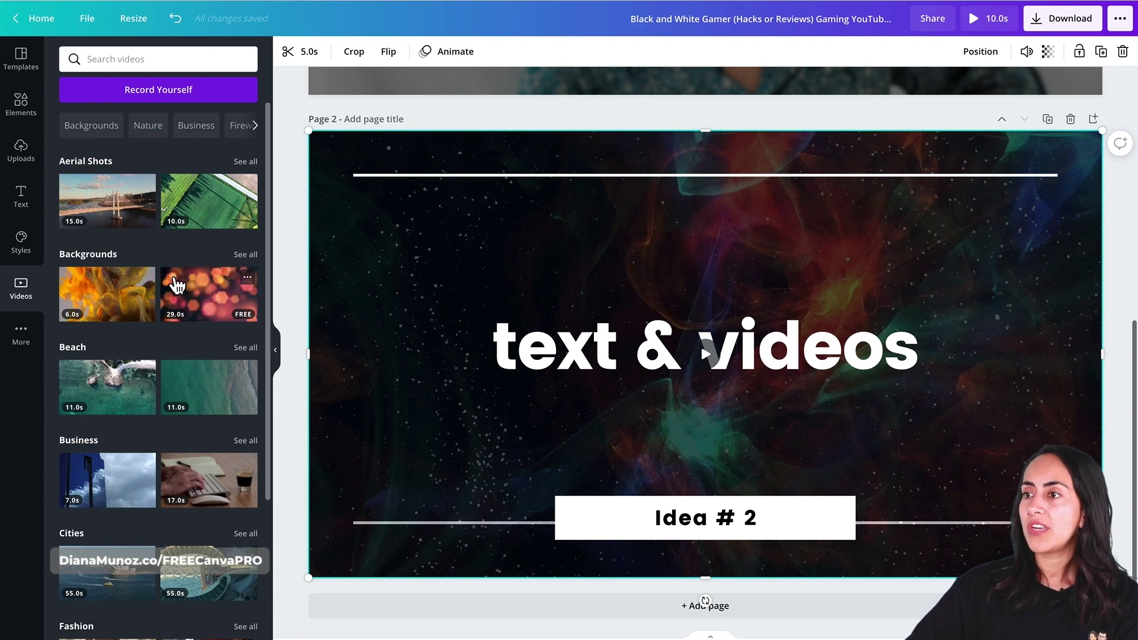
drag(200, 392, 577, 318)
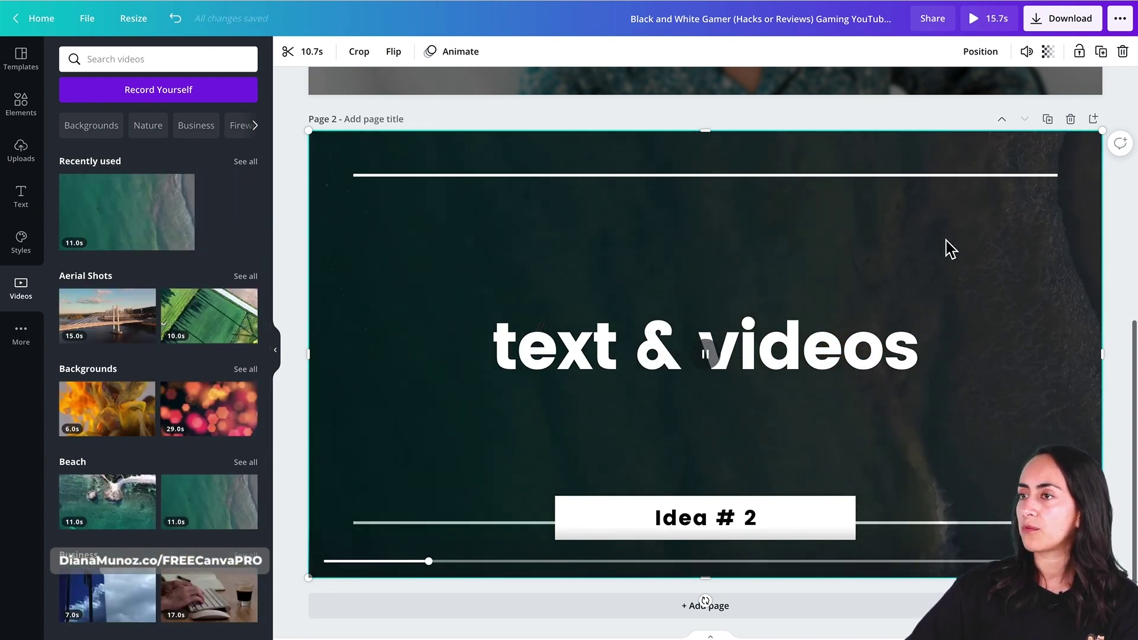
- Replace page 2's background with the uploaded 22.0s video of the woman at a table
click(35, 157)
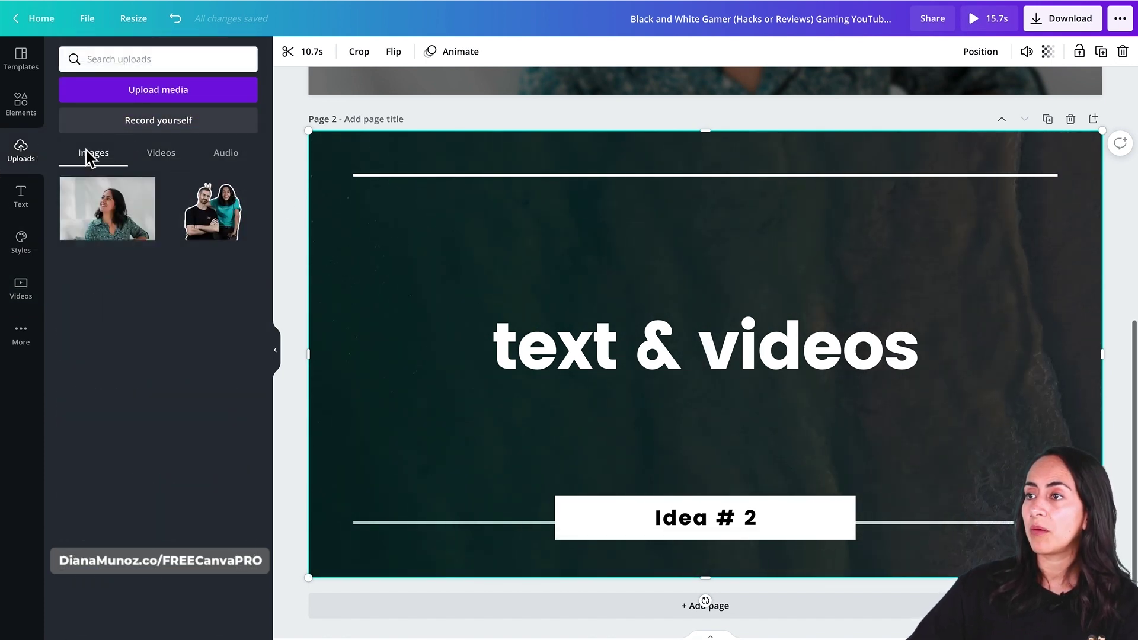
click(158, 163)
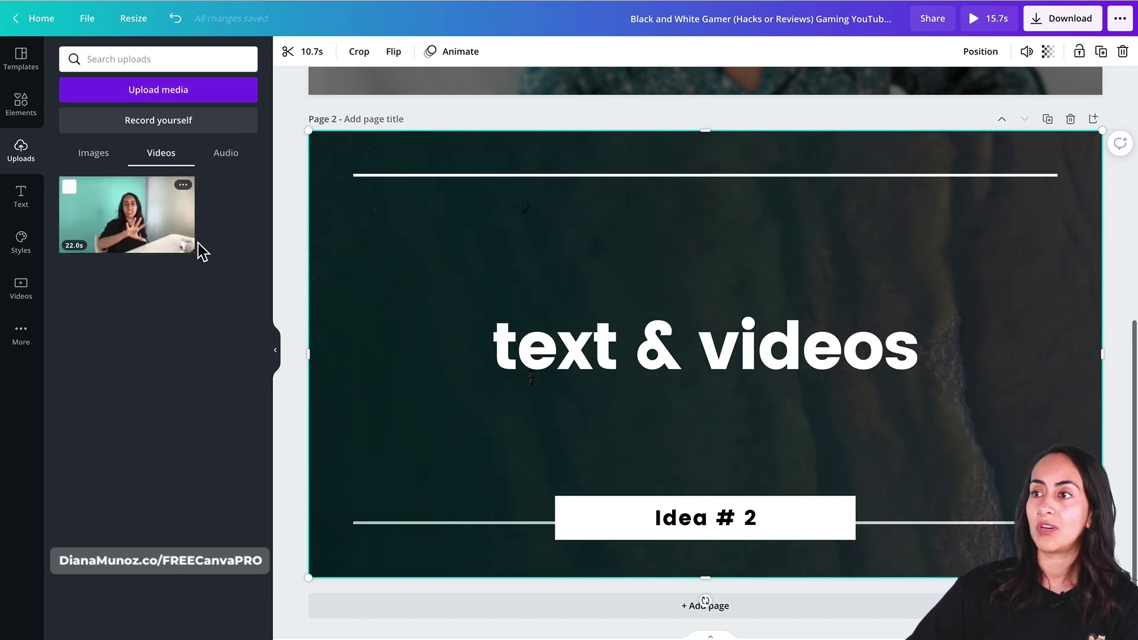
key(ctrl+z)
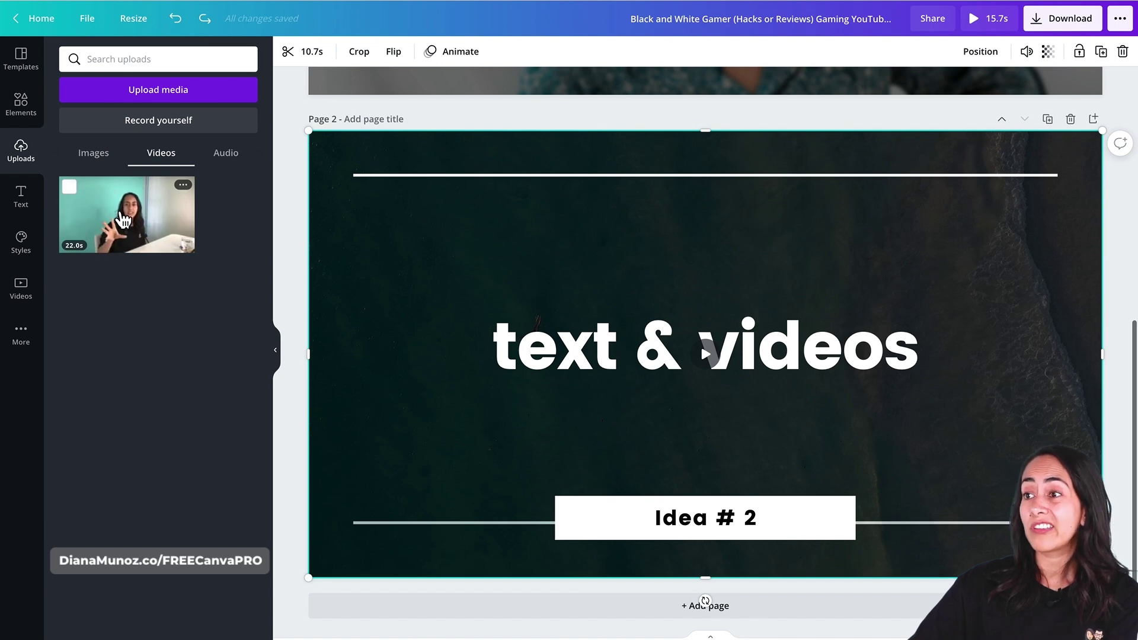
drag(122, 204, 330, 290)
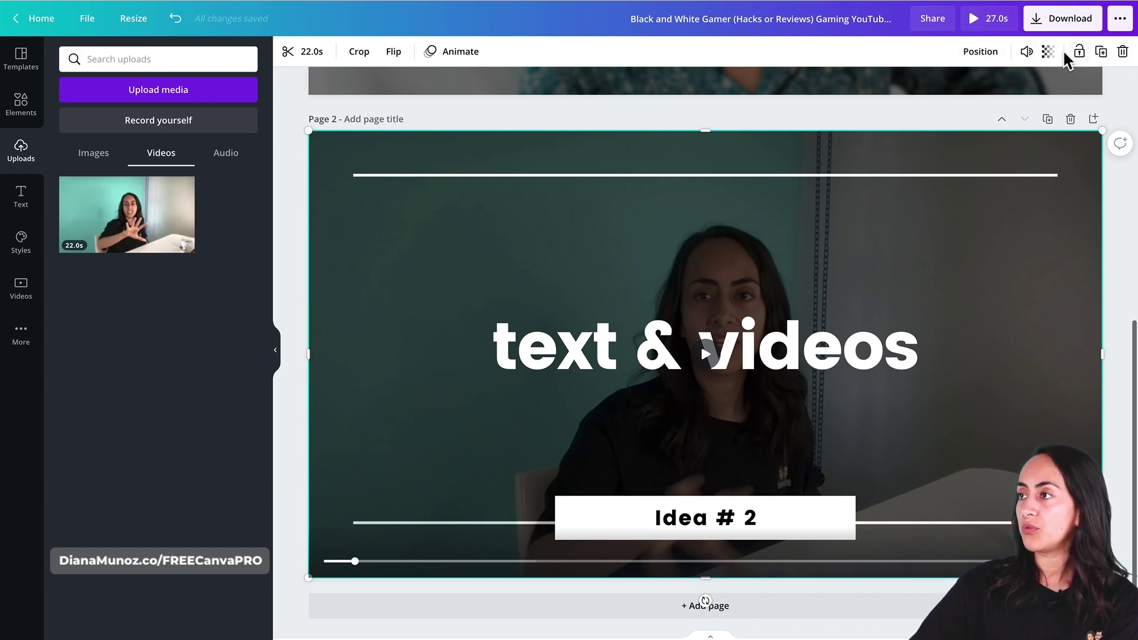
- Try lowering the background video's volume to 0, and restore it to 100
click(1026, 53)
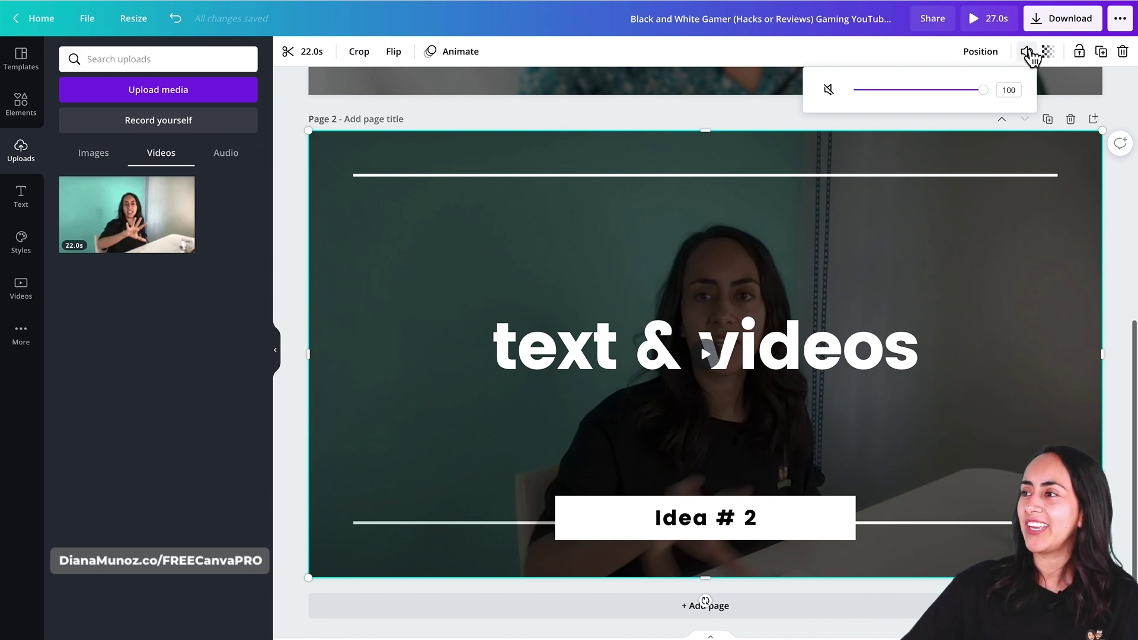
drag(986, 92, 853, 94)
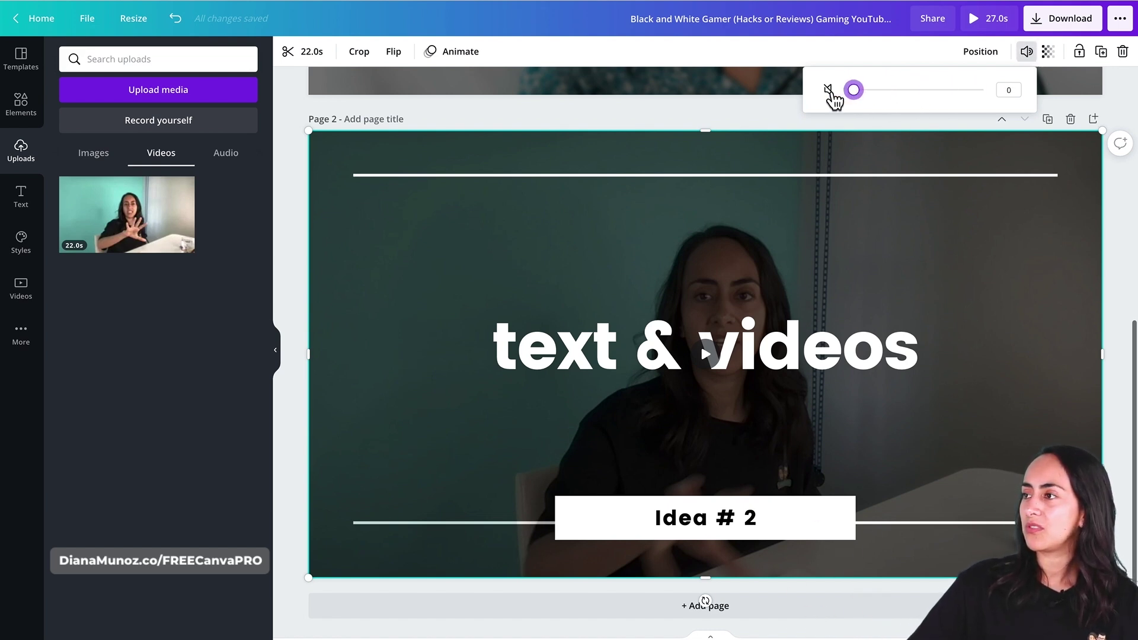
click(828, 89)
click(828, 90)
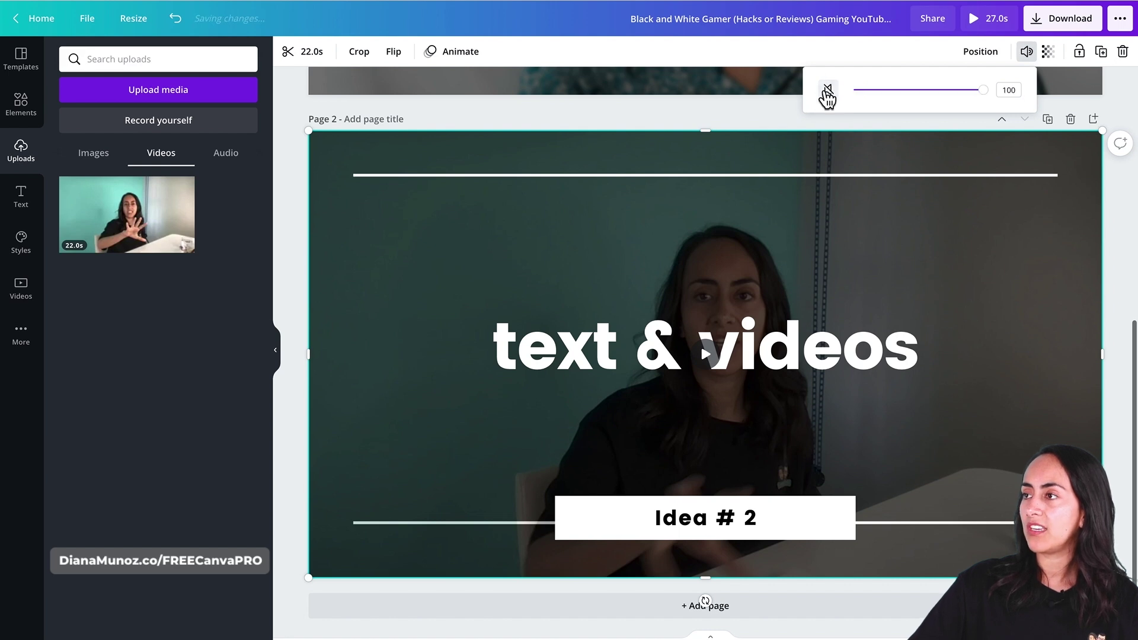
click(1014, 322)
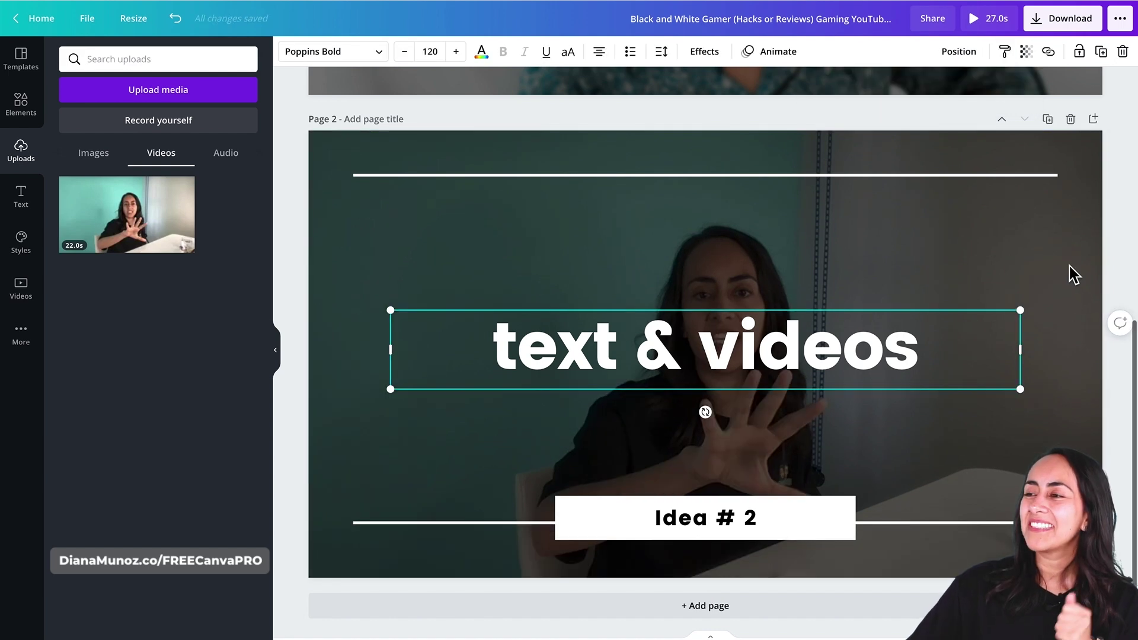
- Undo page 2's background replacements back to the 5.0 s galaxy video and play it
click(177, 19)
click(181, 25)
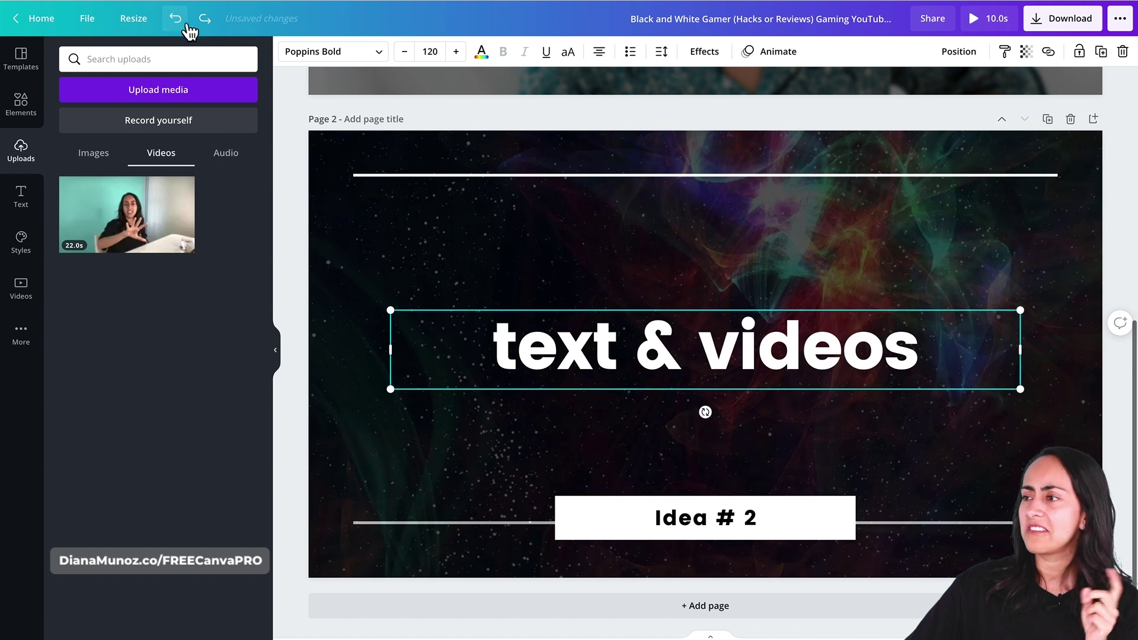
click(1030, 202)
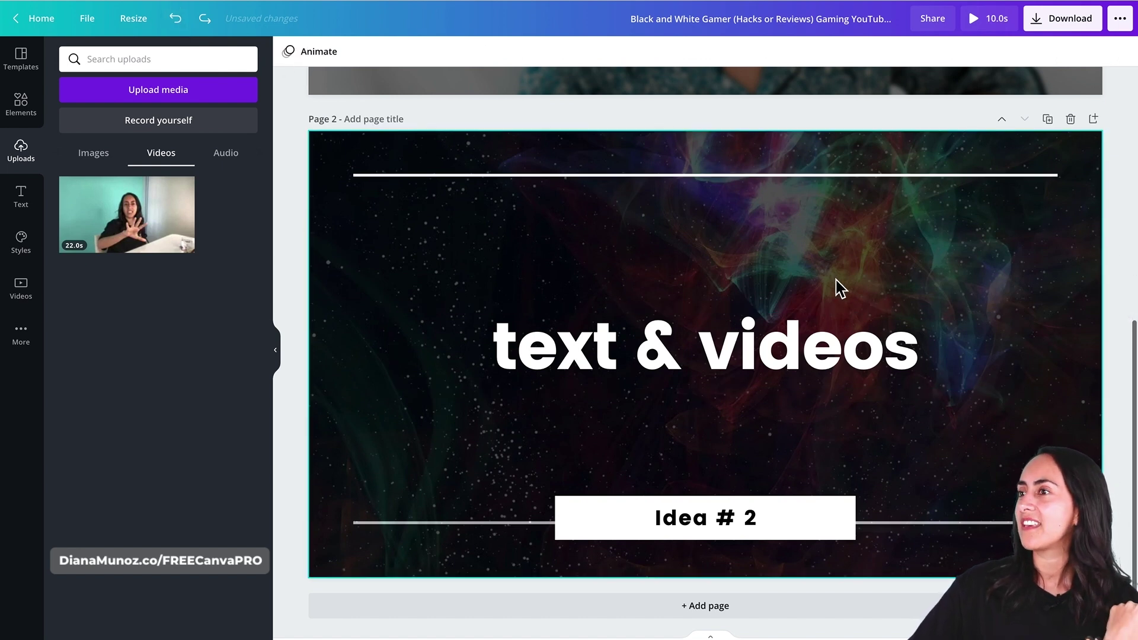
click(894, 246)
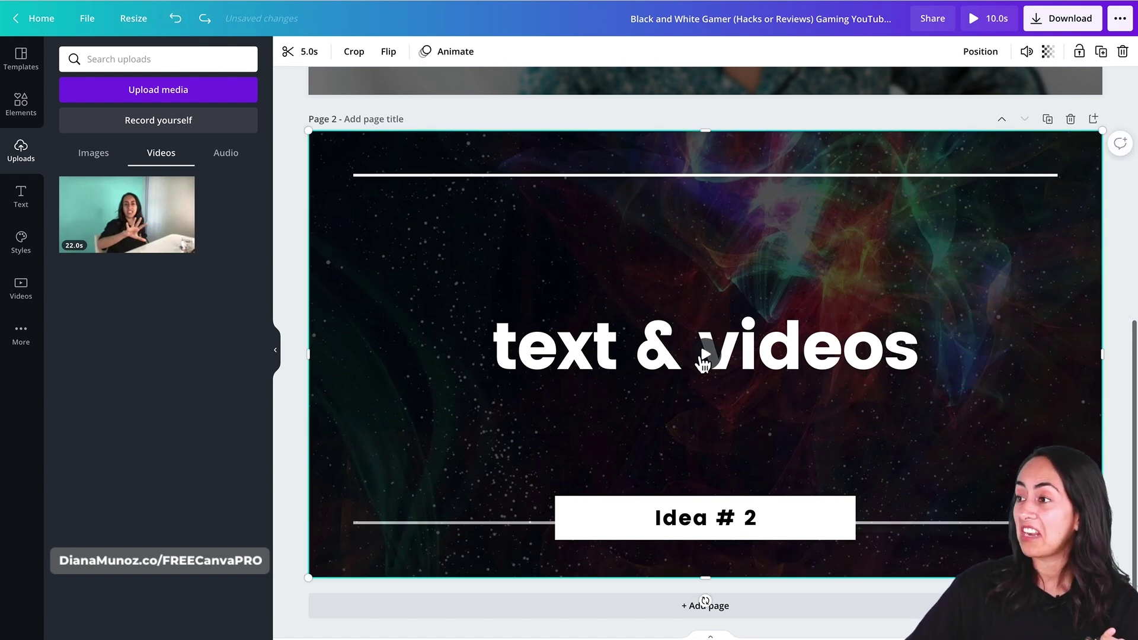
click(704, 355)
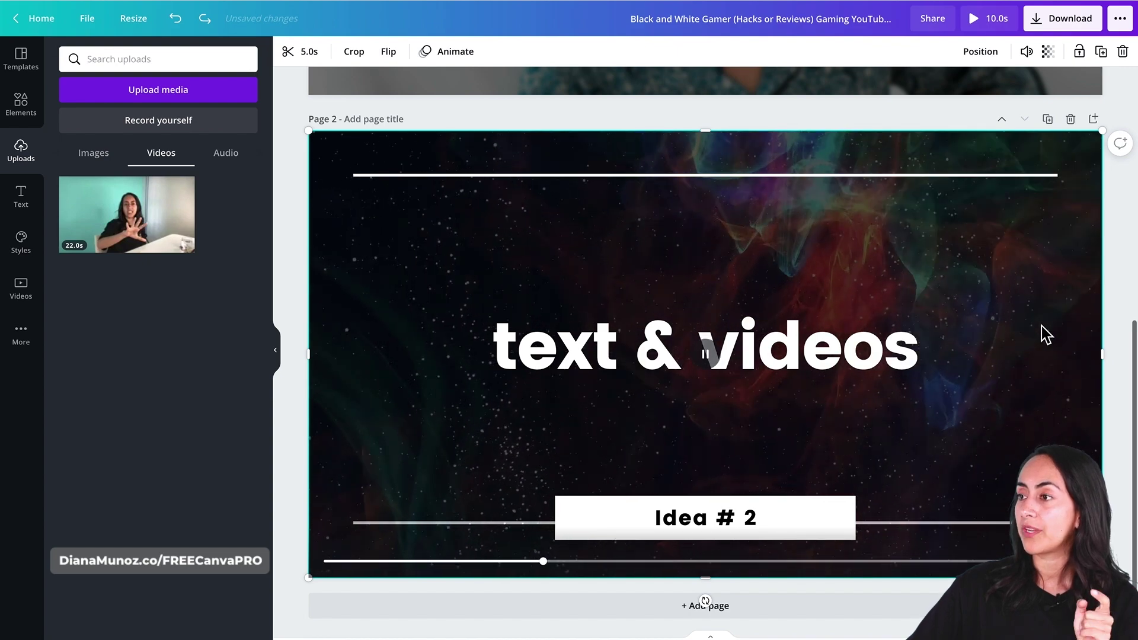
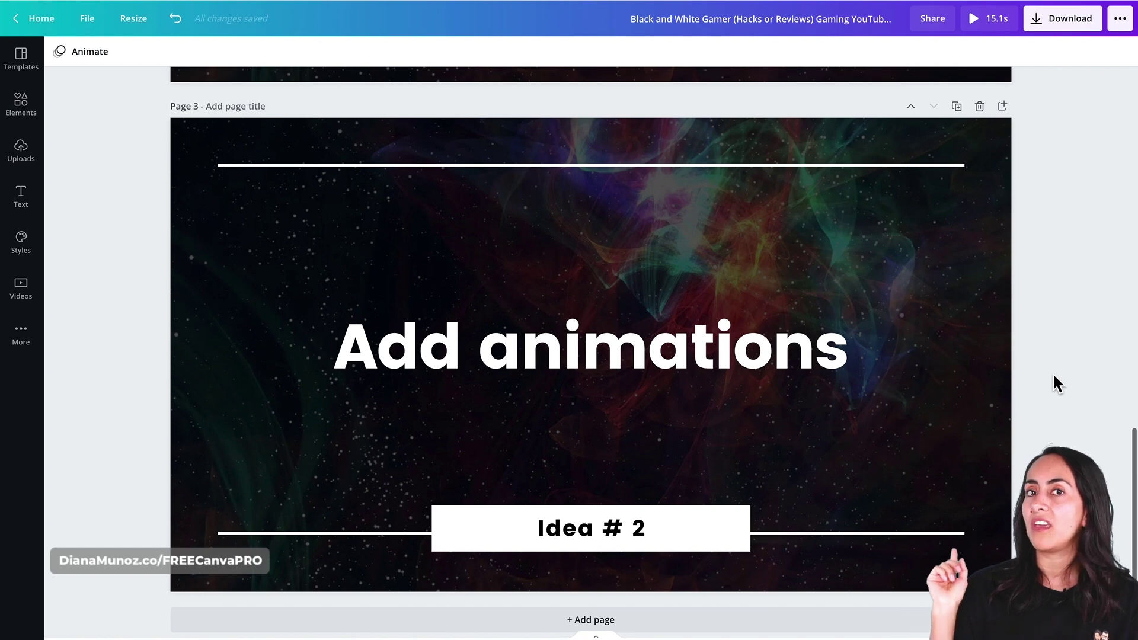
- Change the label below page 3's "Add animations" title to "Idea # 3"
double_click(664, 527)
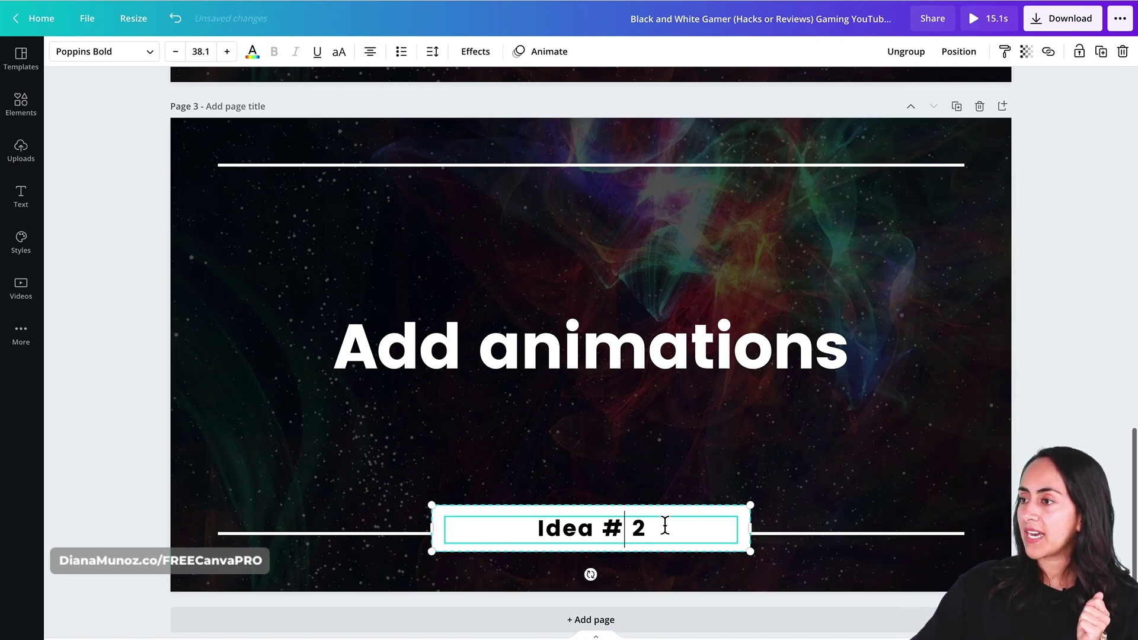
key(BackSpace)
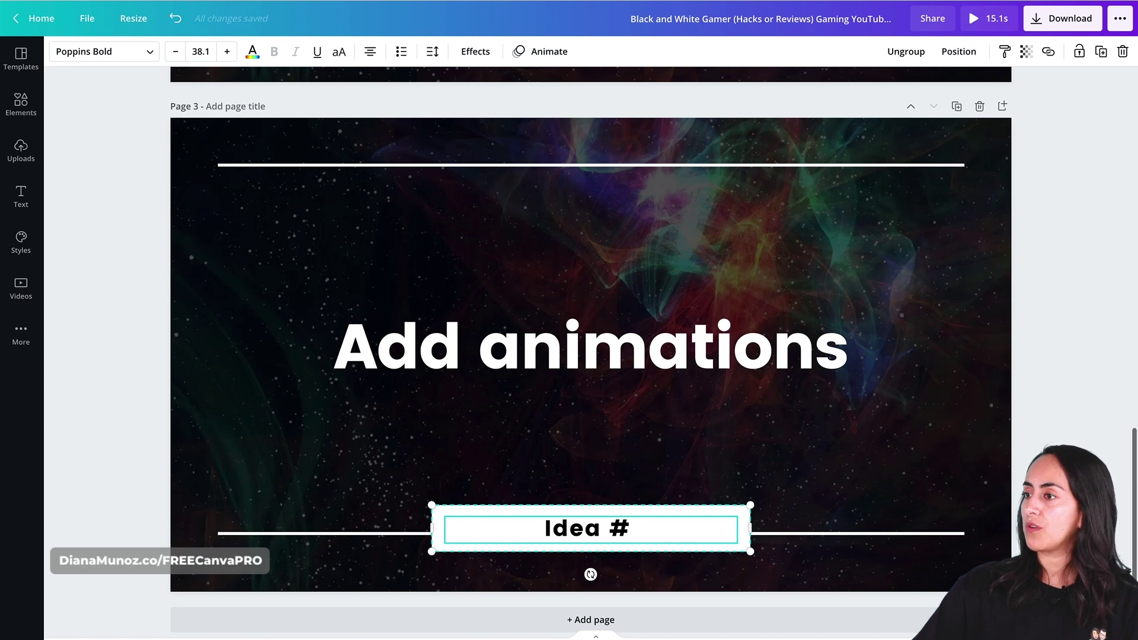
text(3)
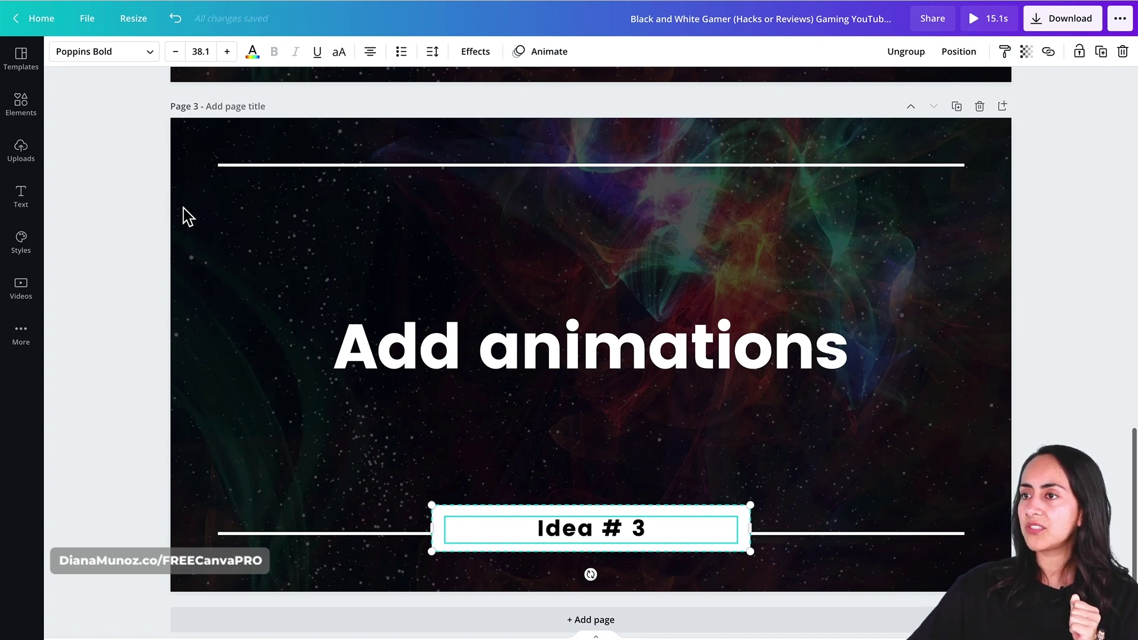
- Replace page 3's background with the free moon-over-beach sunset photo and shift it slightly down within the frame
click(21, 333)
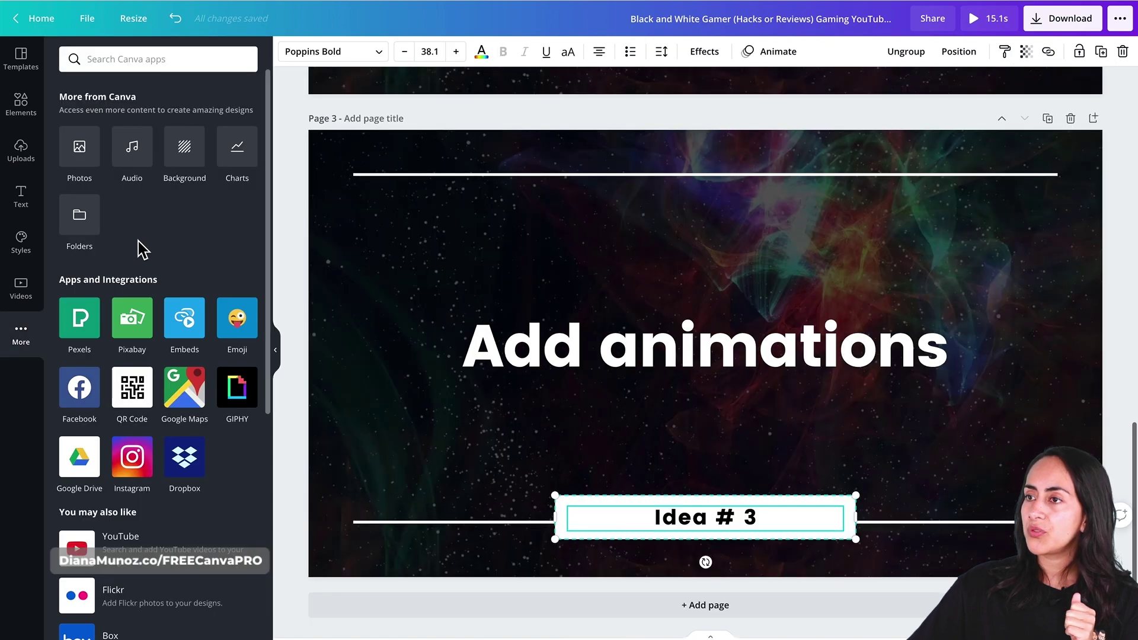
click(83, 148)
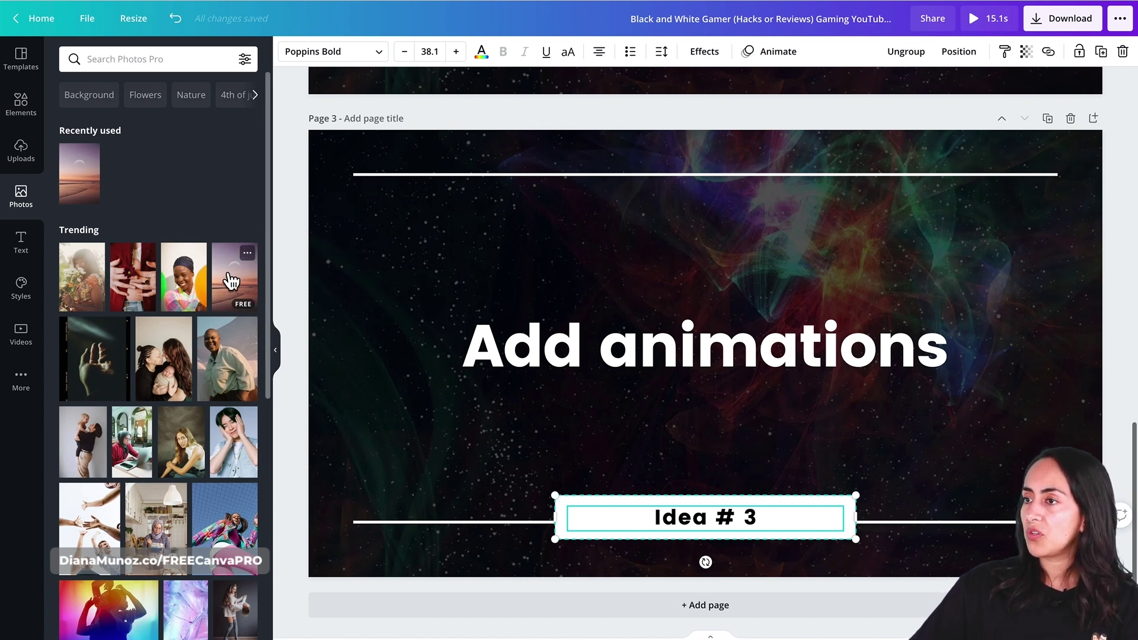
drag(237, 282, 341, 330)
double_click(339, 276)
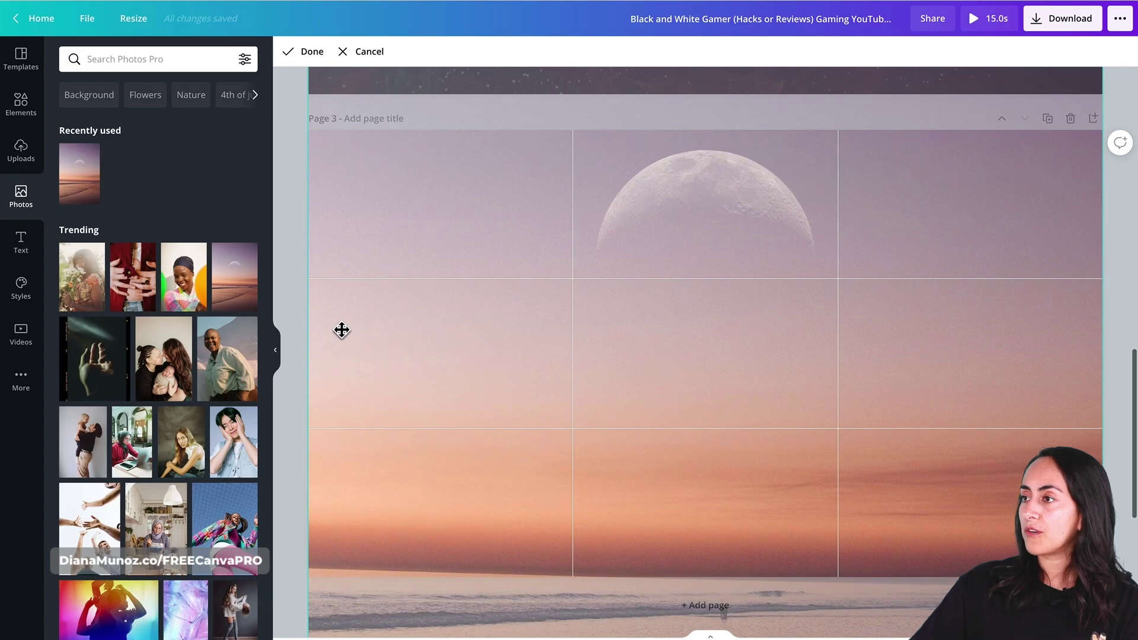
drag(343, 221, 342, 245)
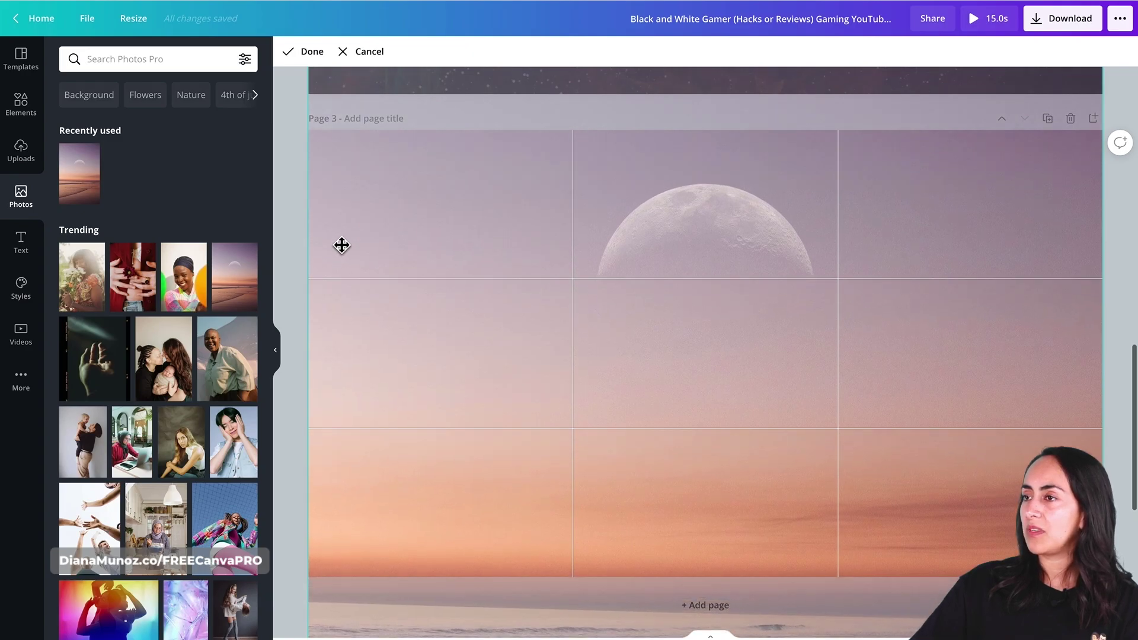
click(298, 55)
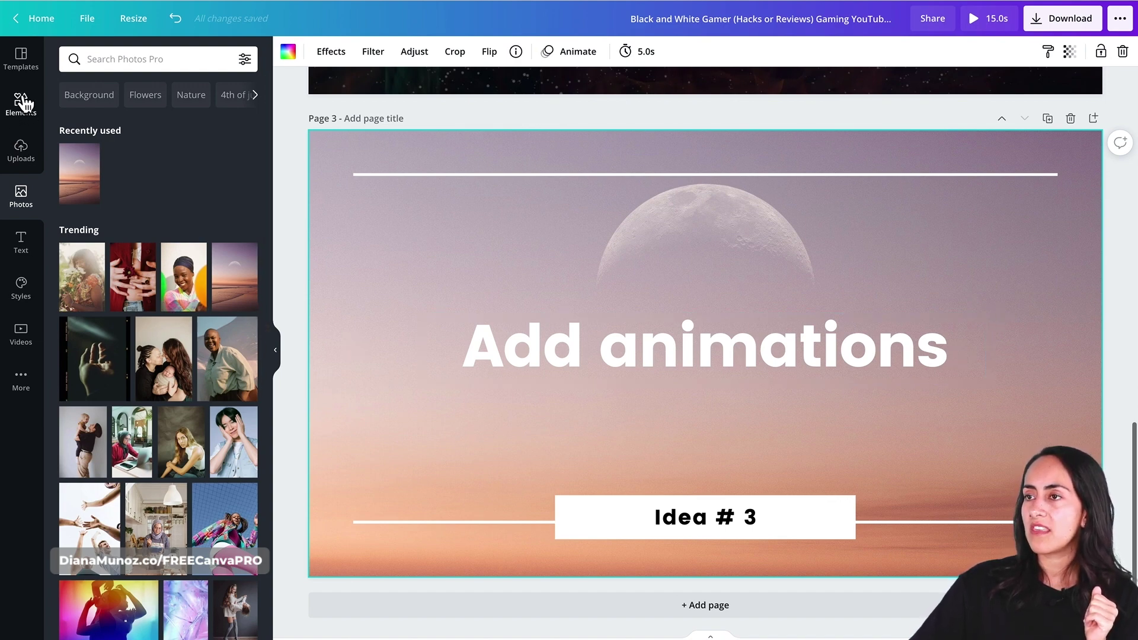
- Search the elements for "animated spark" and show only the graphics
click(13, 118)
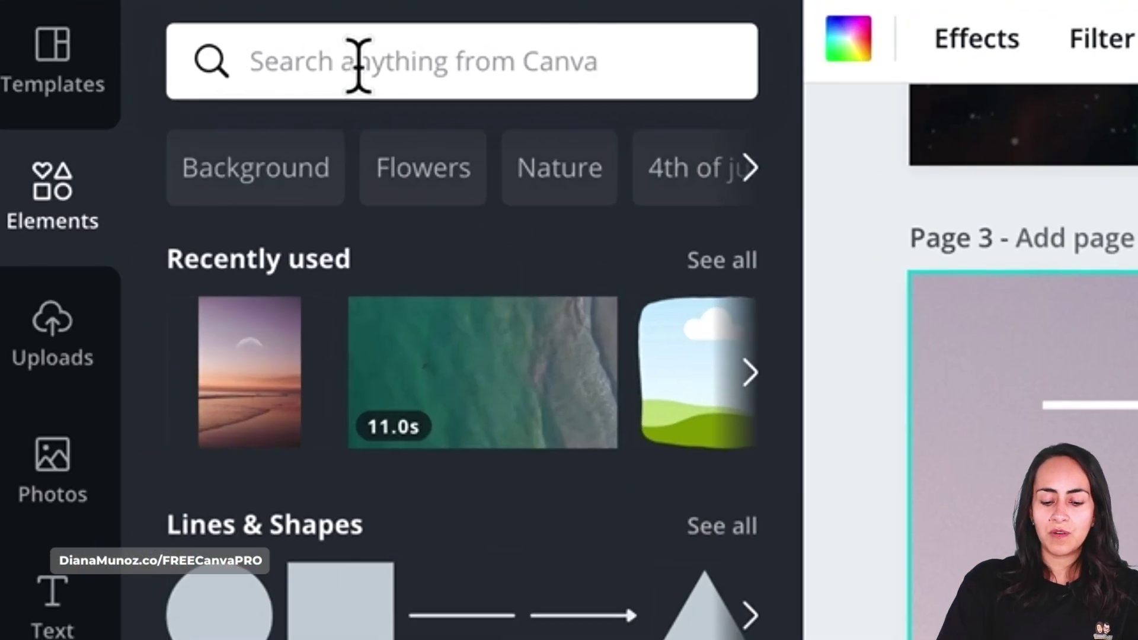
click(359, 65)
text(animated spark)
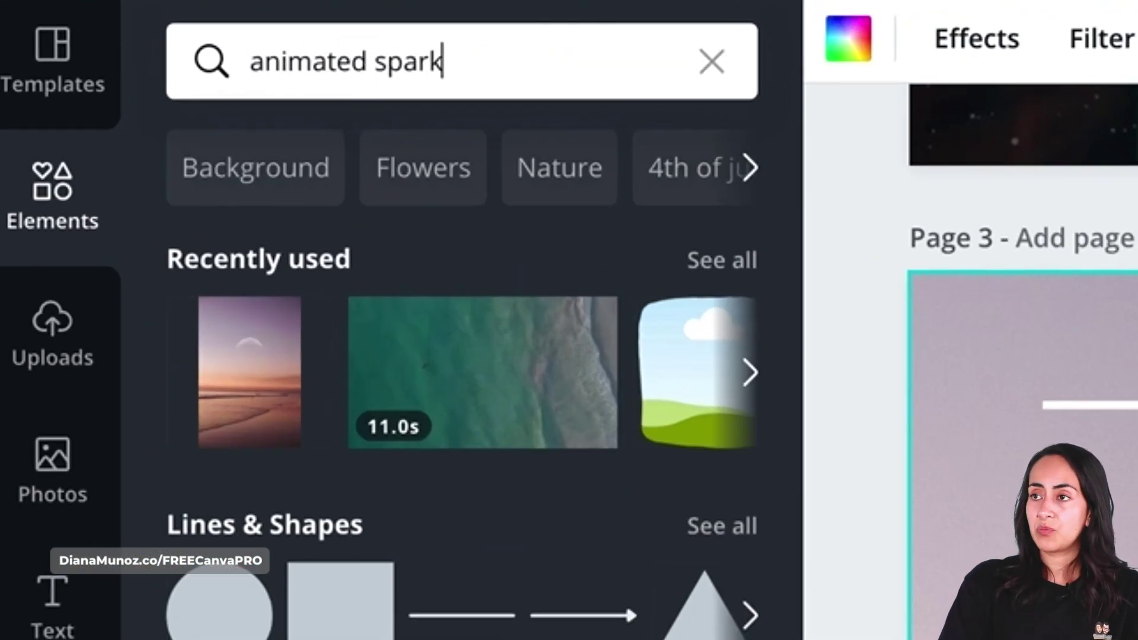
key(Return)
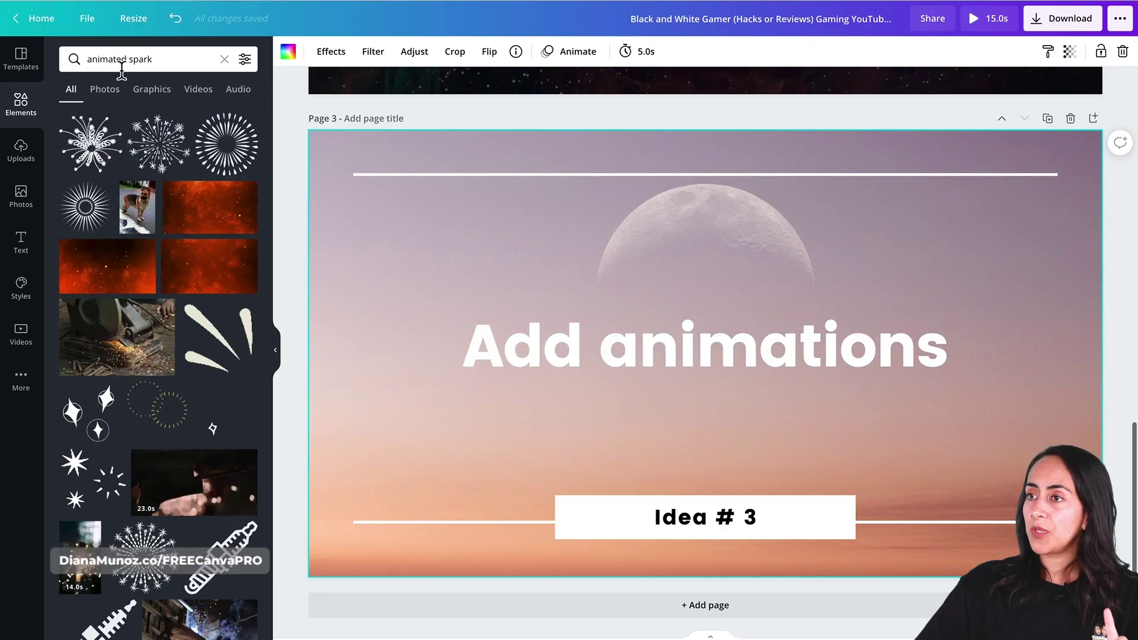
click(163, 93)
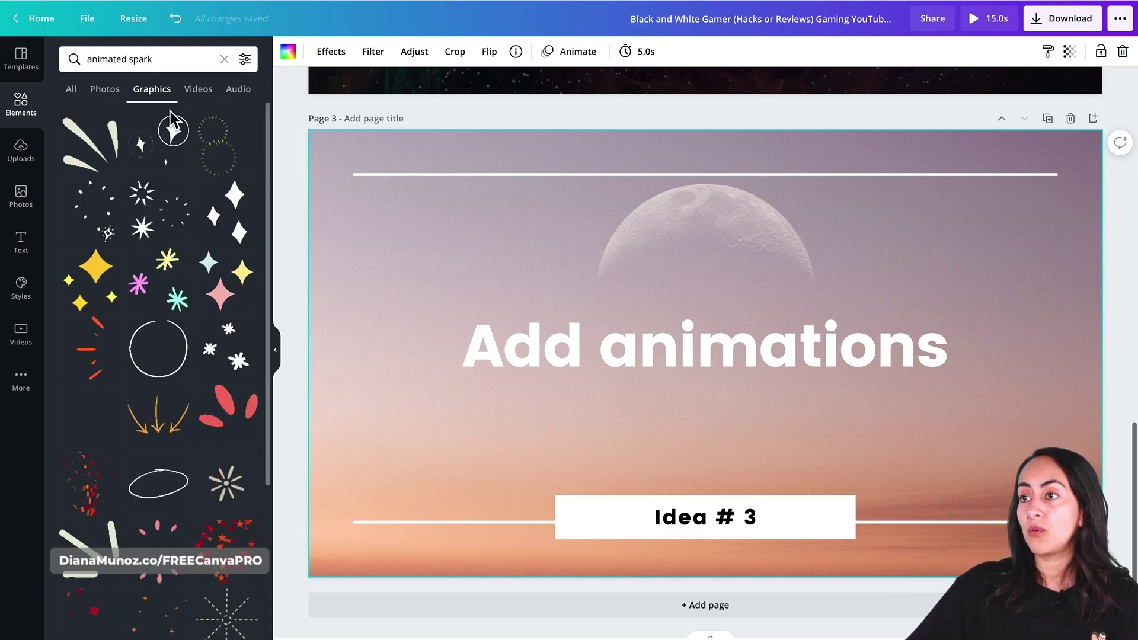
- Change the element search to "animated yoga" and show only the graphics
click(138, 59)
double_click(140, 59)
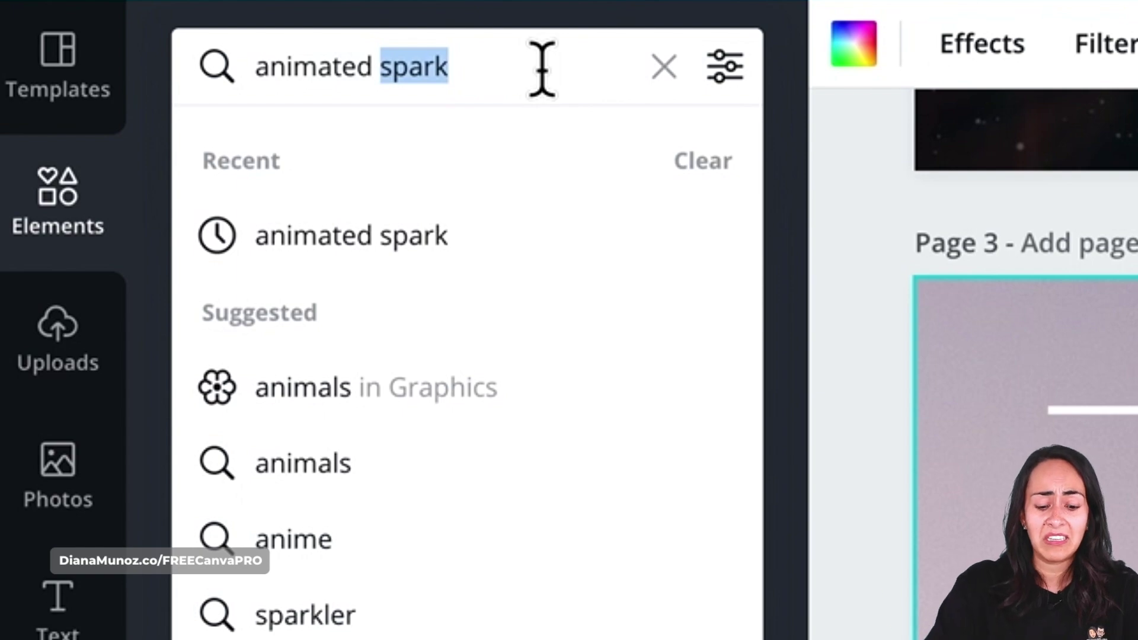
text(yo)
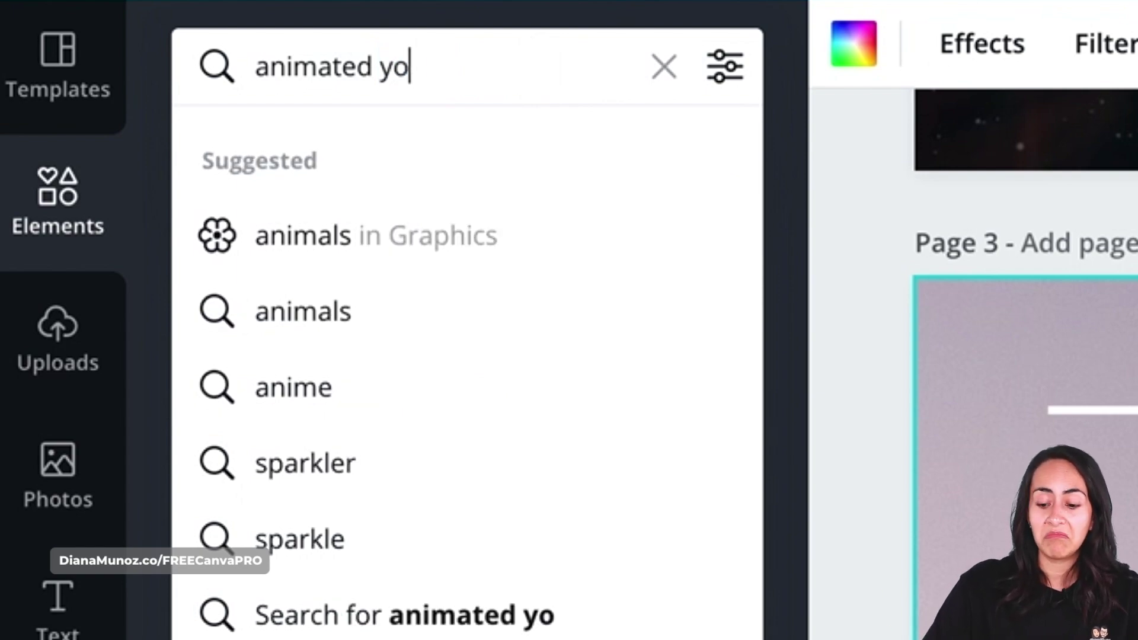
text(ga)
key(Return)
click(145, 90)
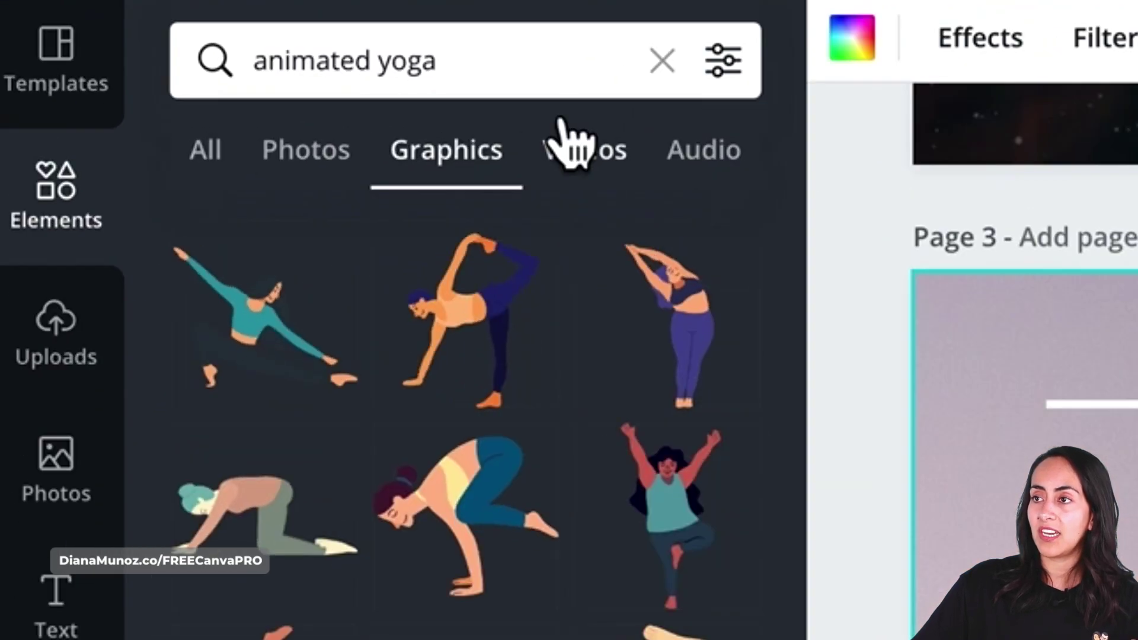
- Change the element search to "animated animal" and show only the graphics
double_click(140, 60)
text(animal)
key(Return)
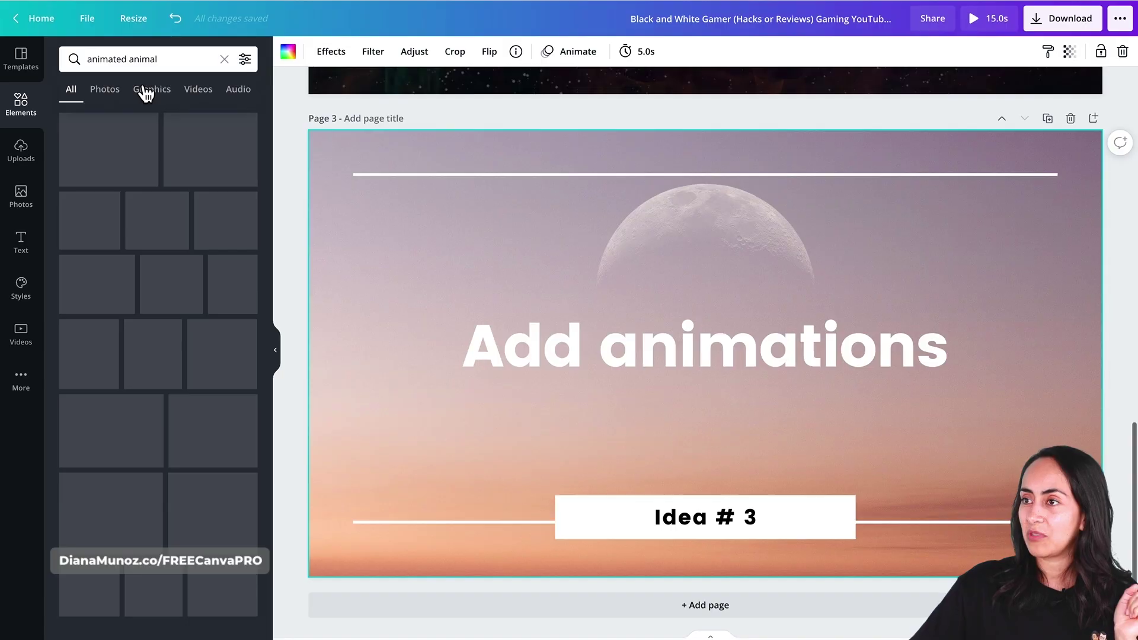
click(148, 90)
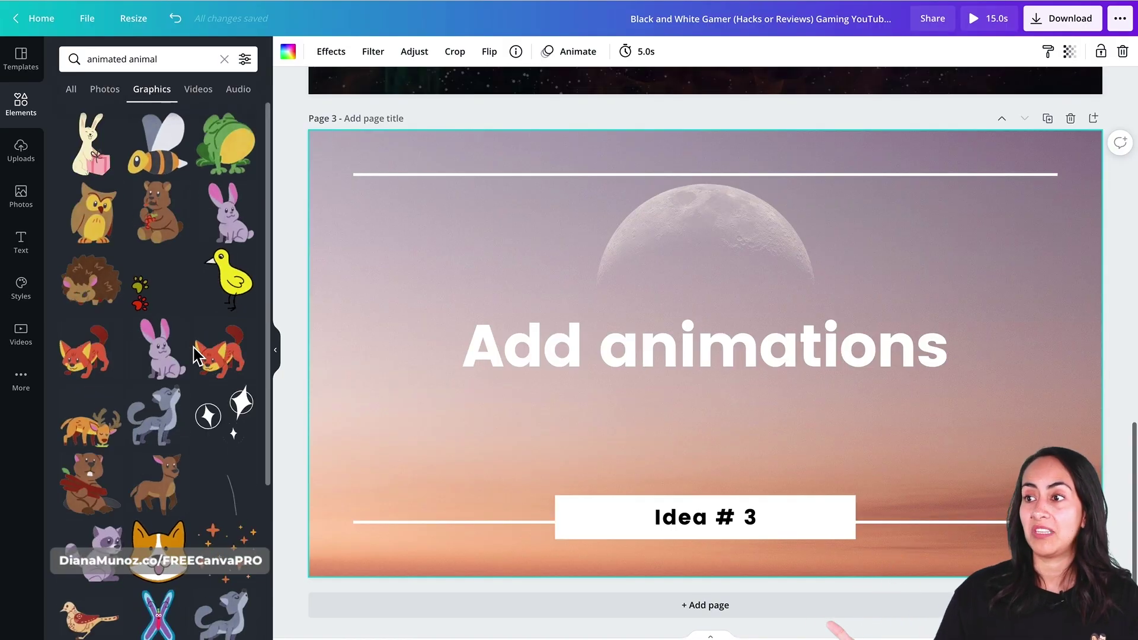
- Return the element search to "animated spark" and limit the results to graphics
double_click(134, 59)
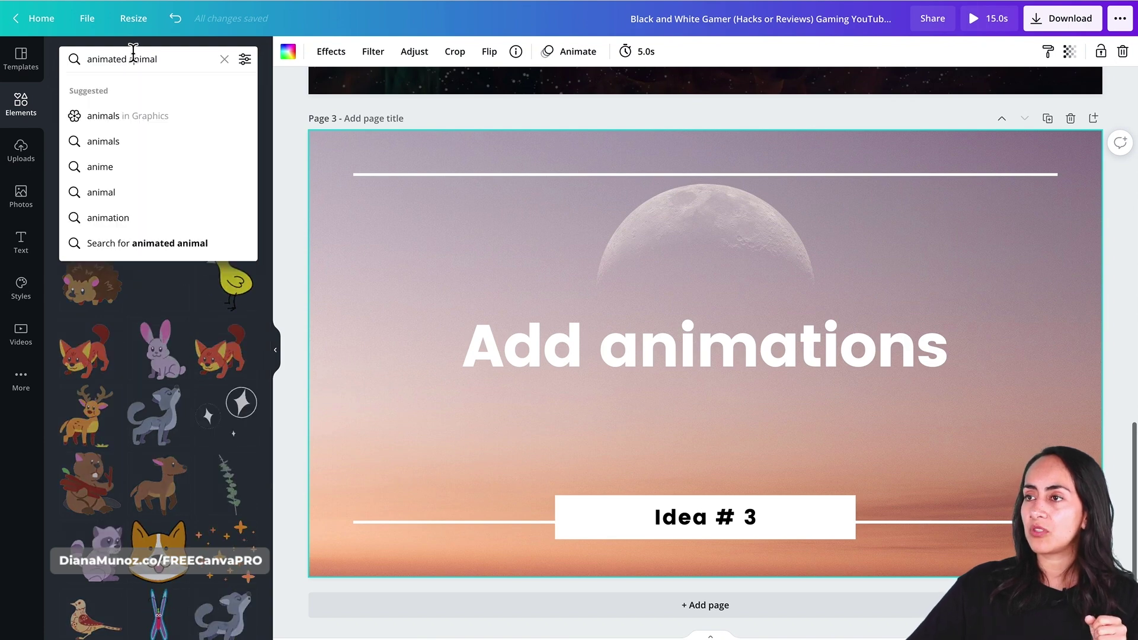
text(spark)
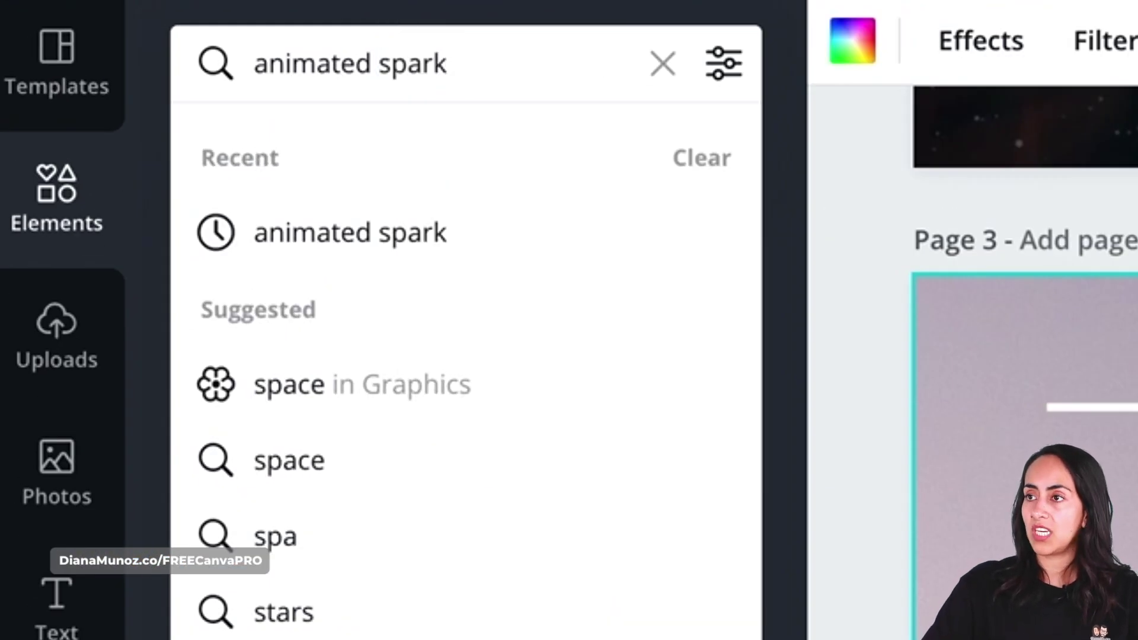
key(Return)
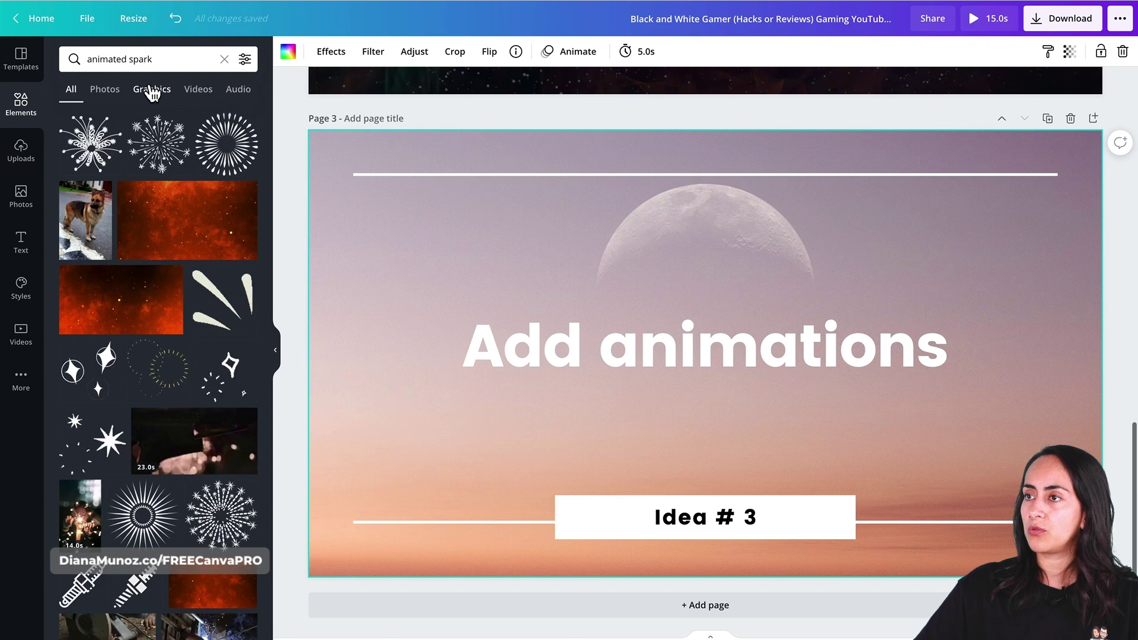
click(151, 89)
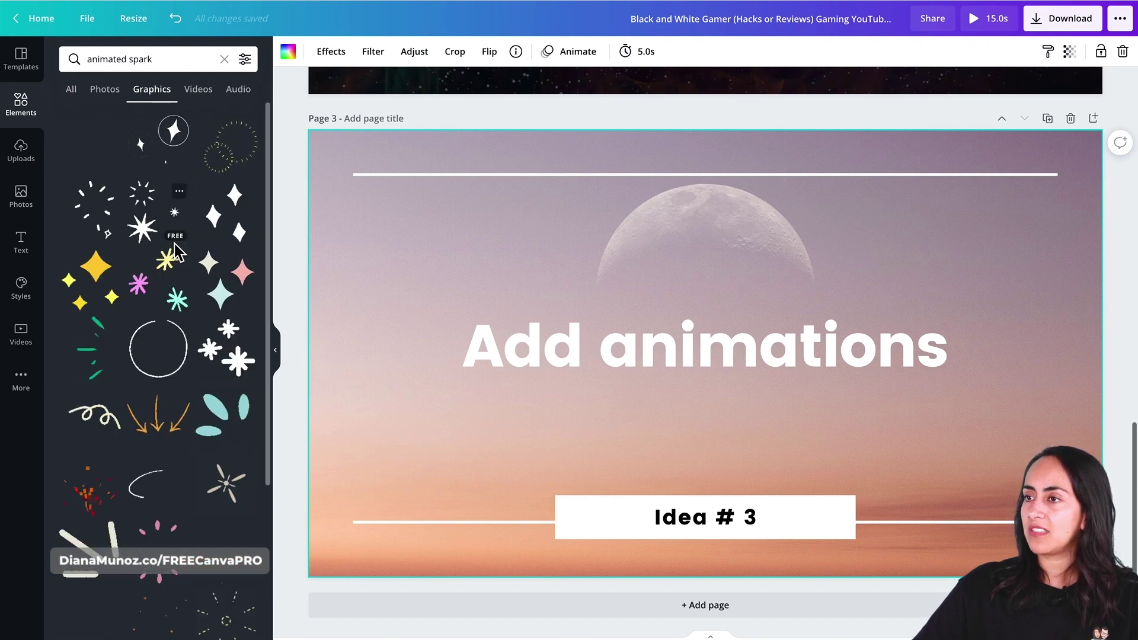
- Add the white outlined sparkle graphic to page 3, shrink it, and place two copies at the title's upper-right and lower-left ends
click(131, 252)
drag(563, 523, 782, 261)
drag(826, 213, 442, 384)
key(ctrl+d)
click(971, 425)
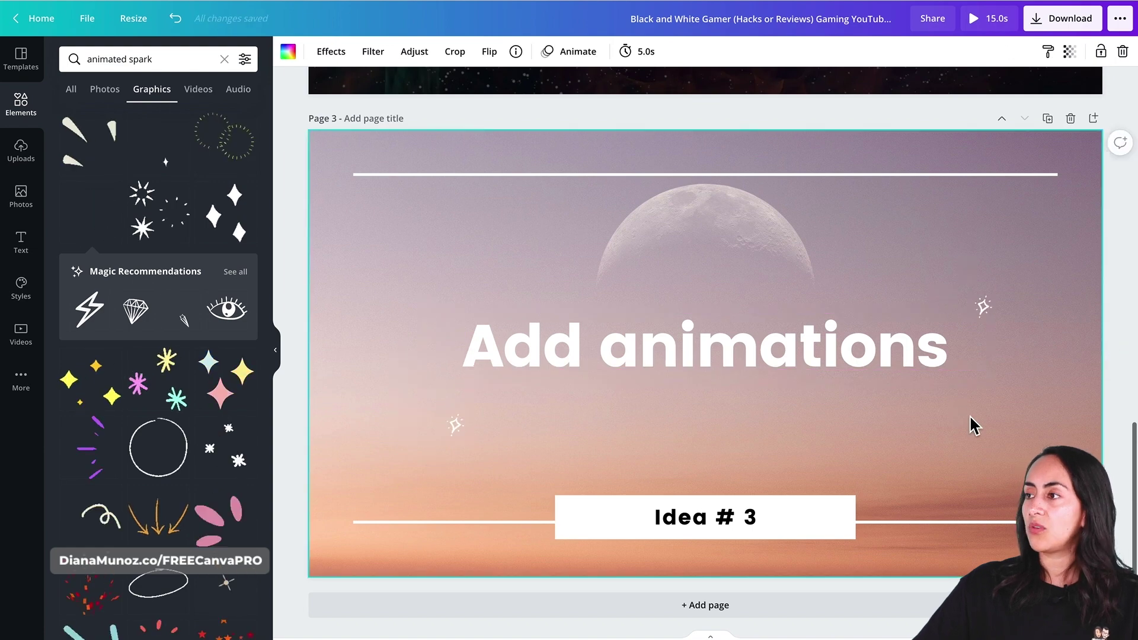
- Try placing a third copy of the sparkle graphic over the moon on page 3
click(963, 285)
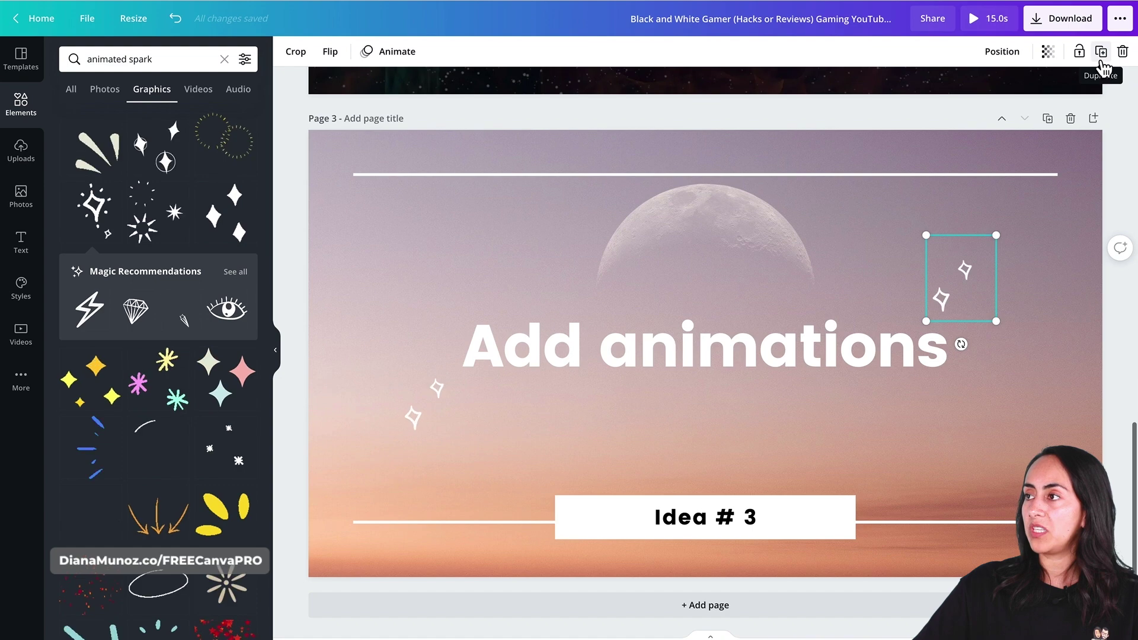
click(974, 290)
click(976, 290)
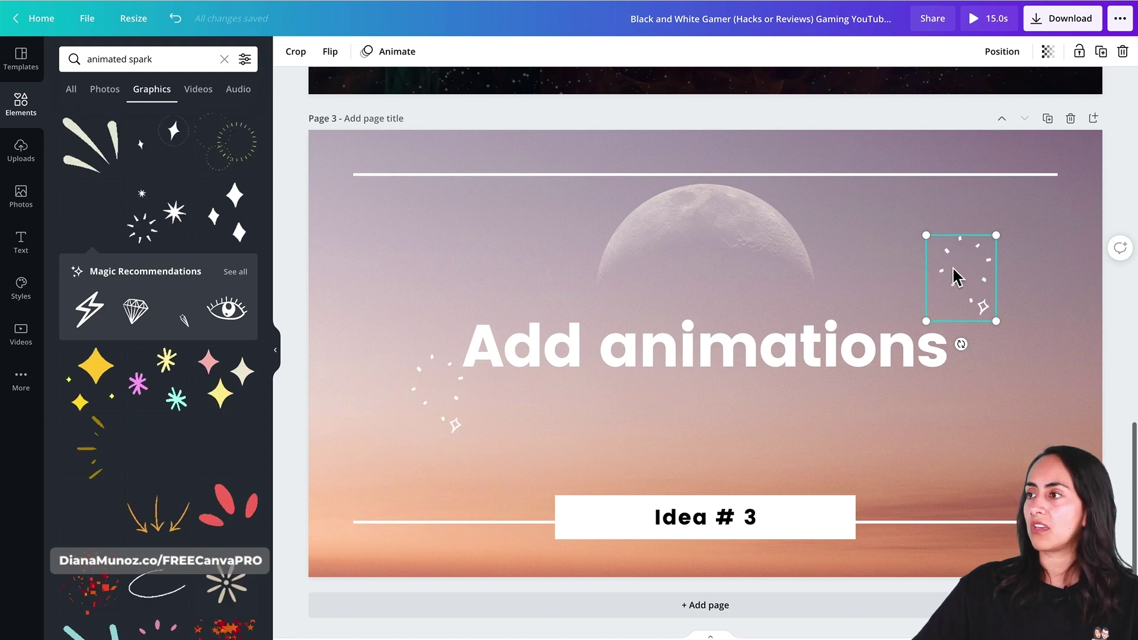
click(757, 233)
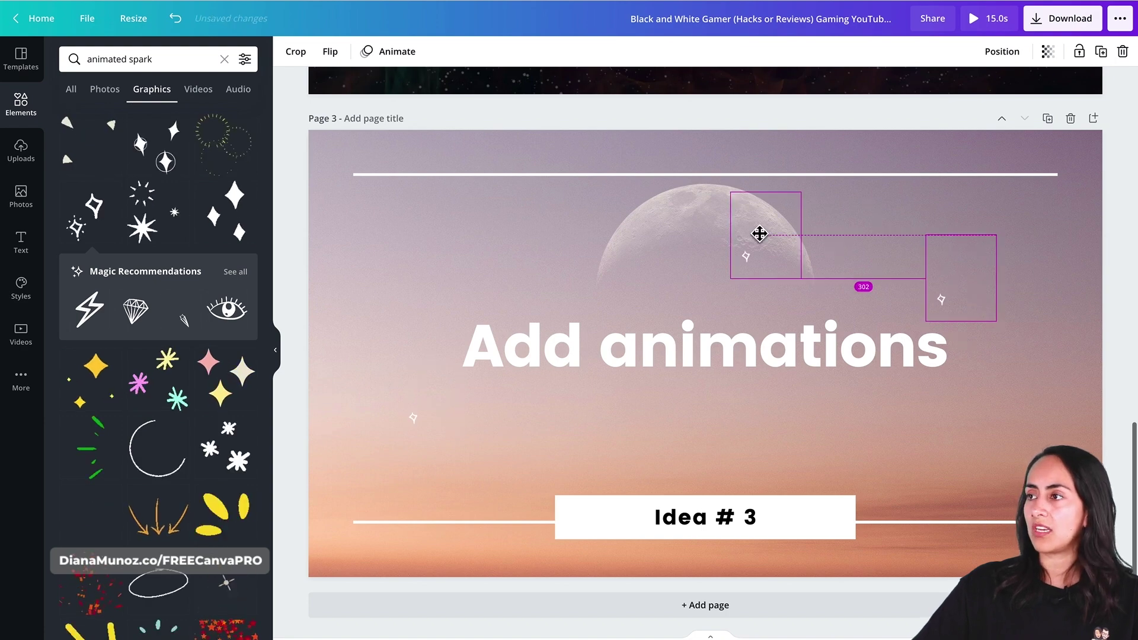
- Apply the Pan page animation to page 3
click(277, 349)
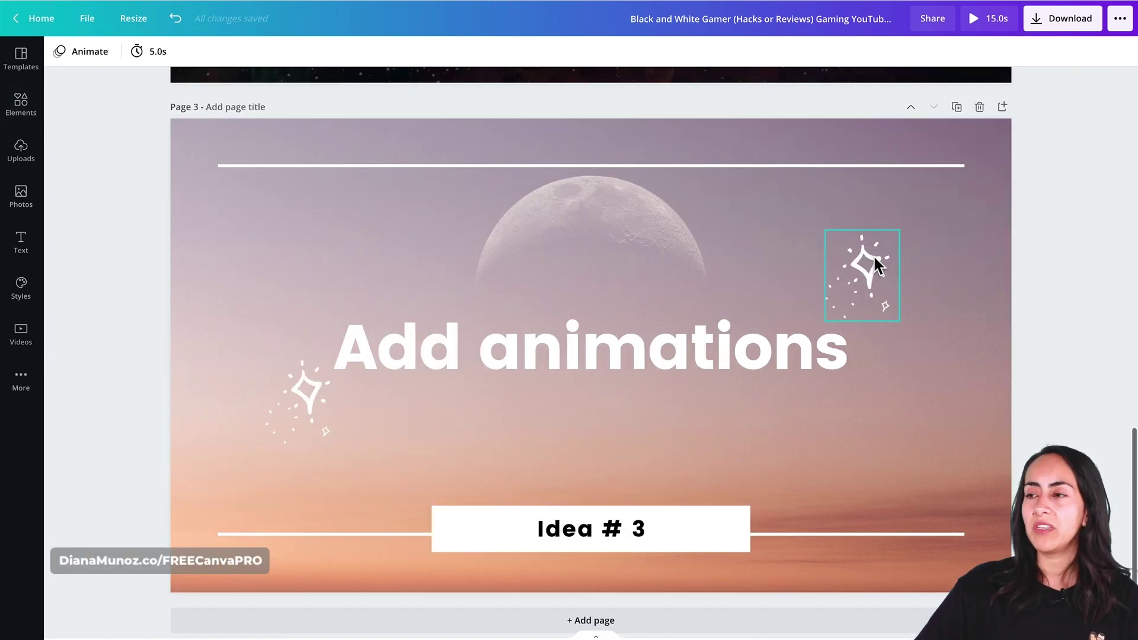
click(945, 333)
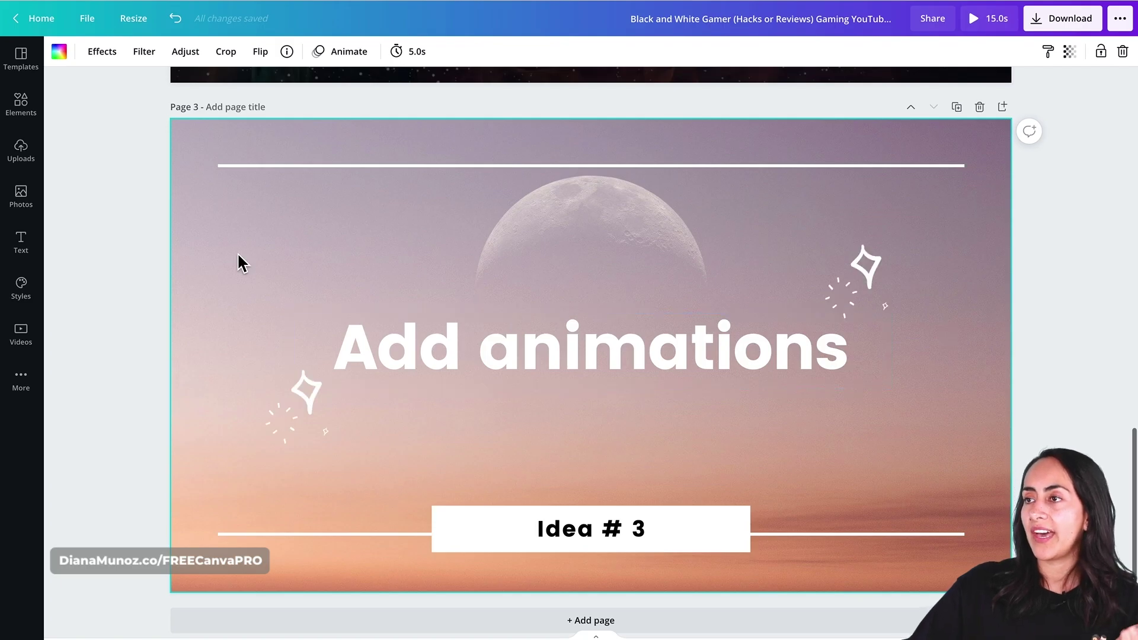
click(122, 229)
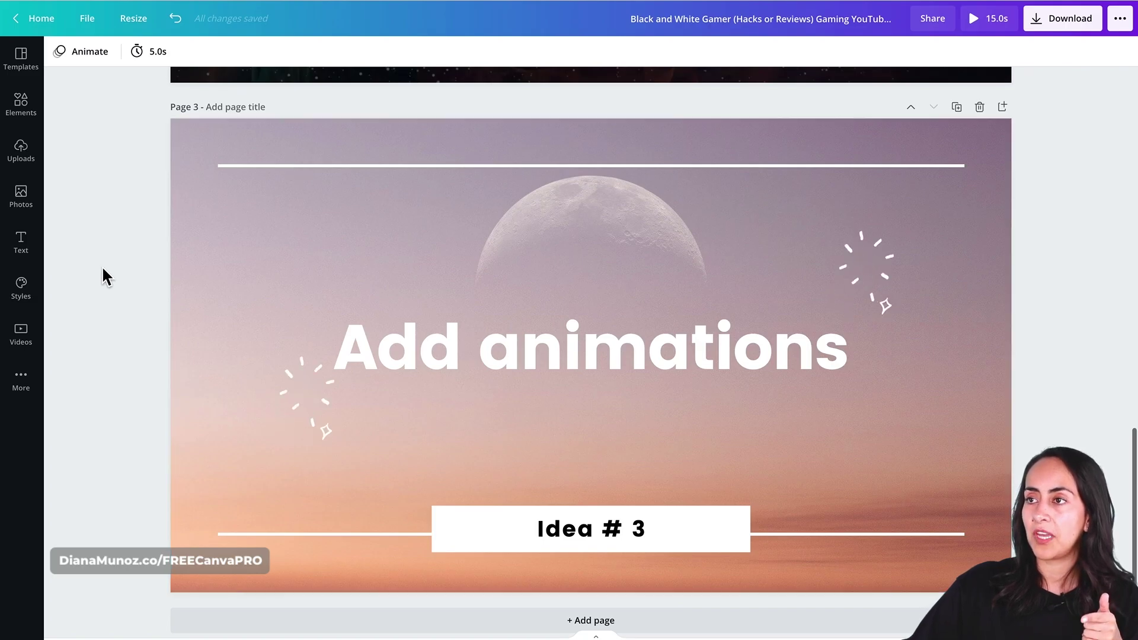
click(83, 57)
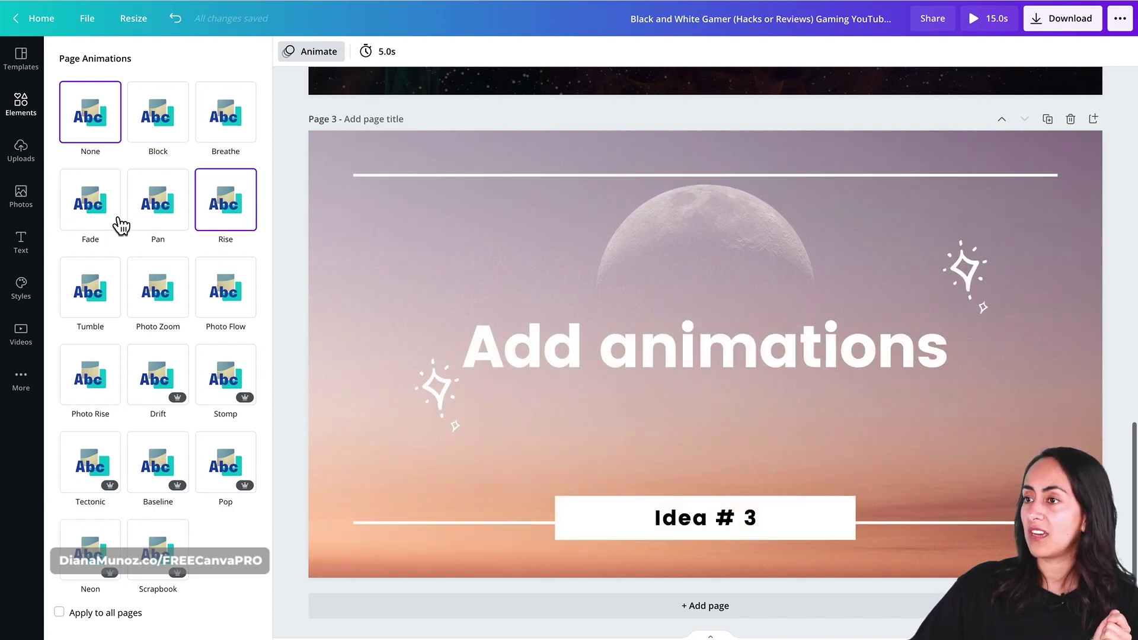
click(161, 209)
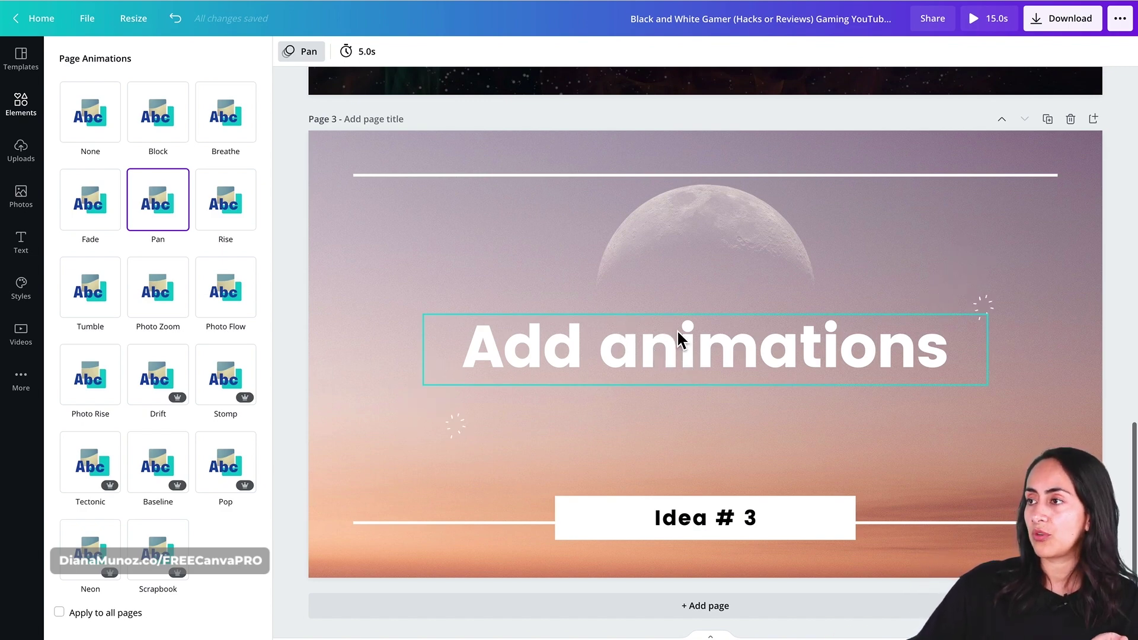
- Try the Burst, Typewriter and Bounce text animations on the "Add animations" title of page 3
click(719, 330)
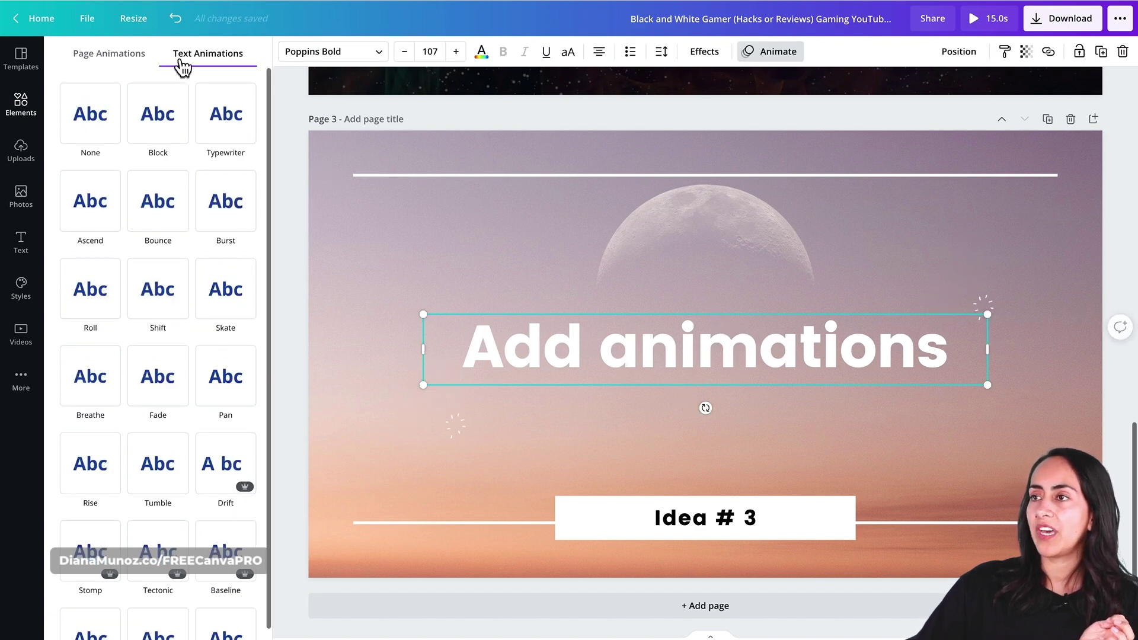
click(228, 110)
click(238, 186)
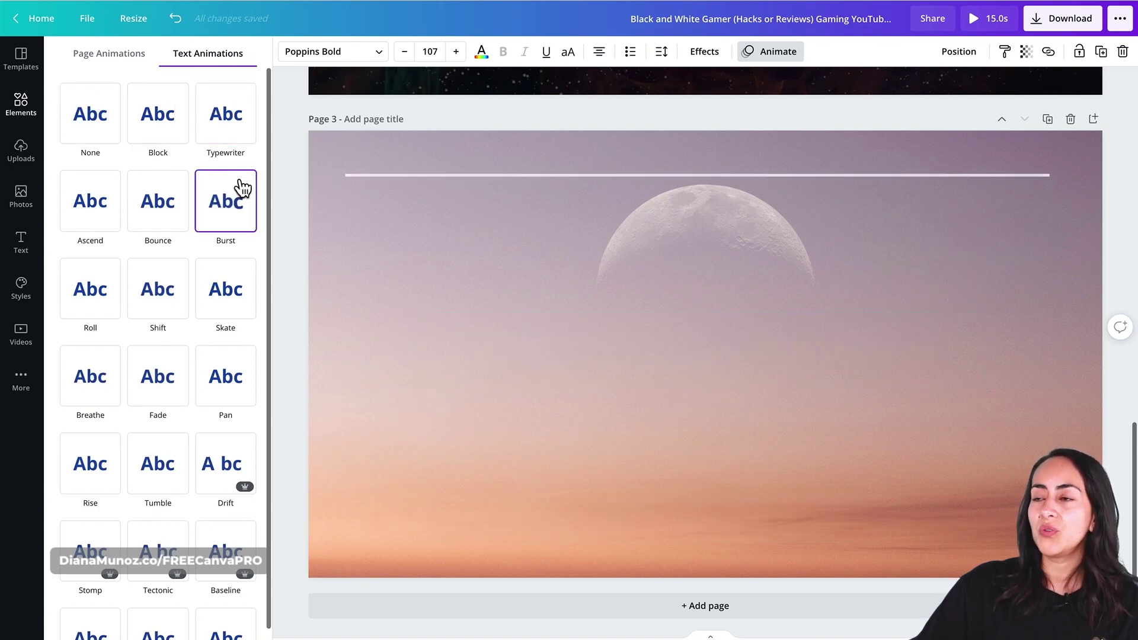
click(158, 215)
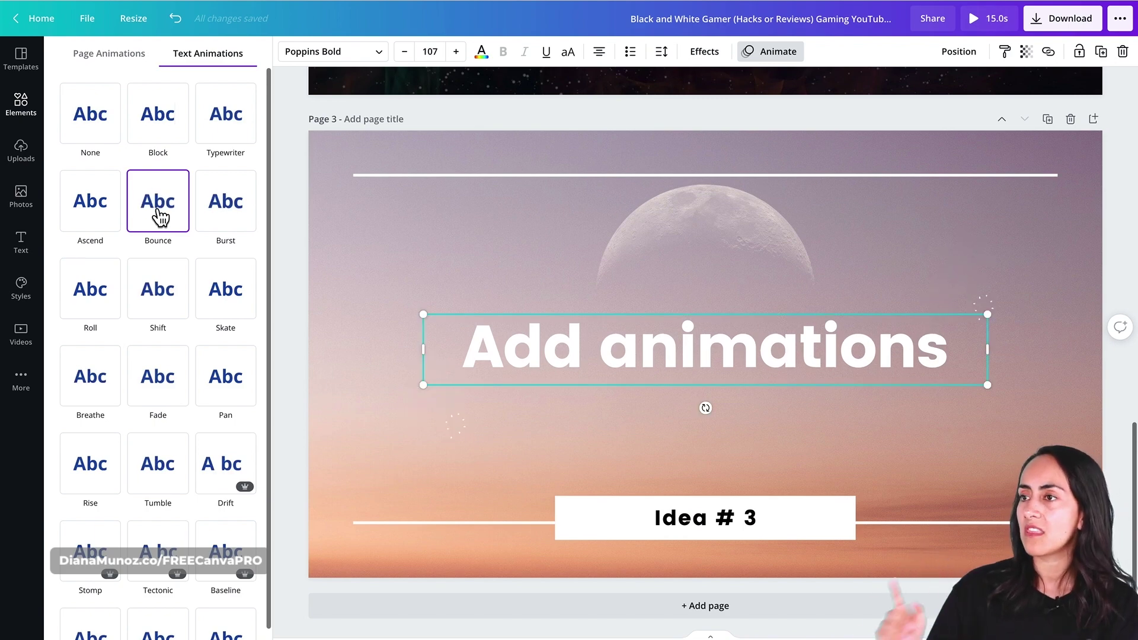
click(254, 126)
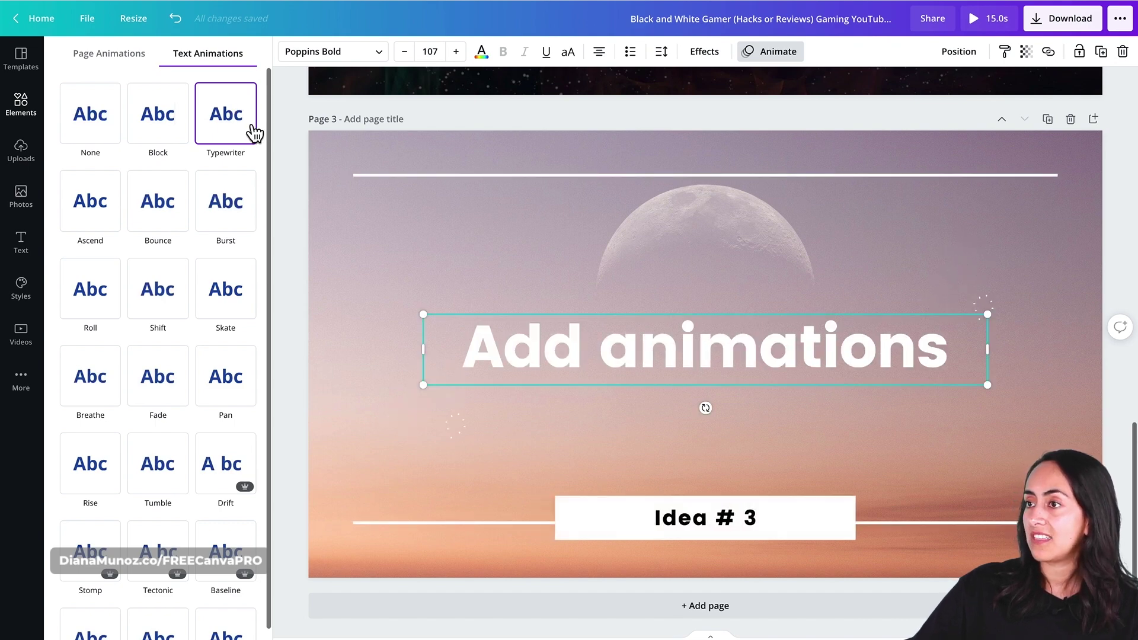
click(224, 118)
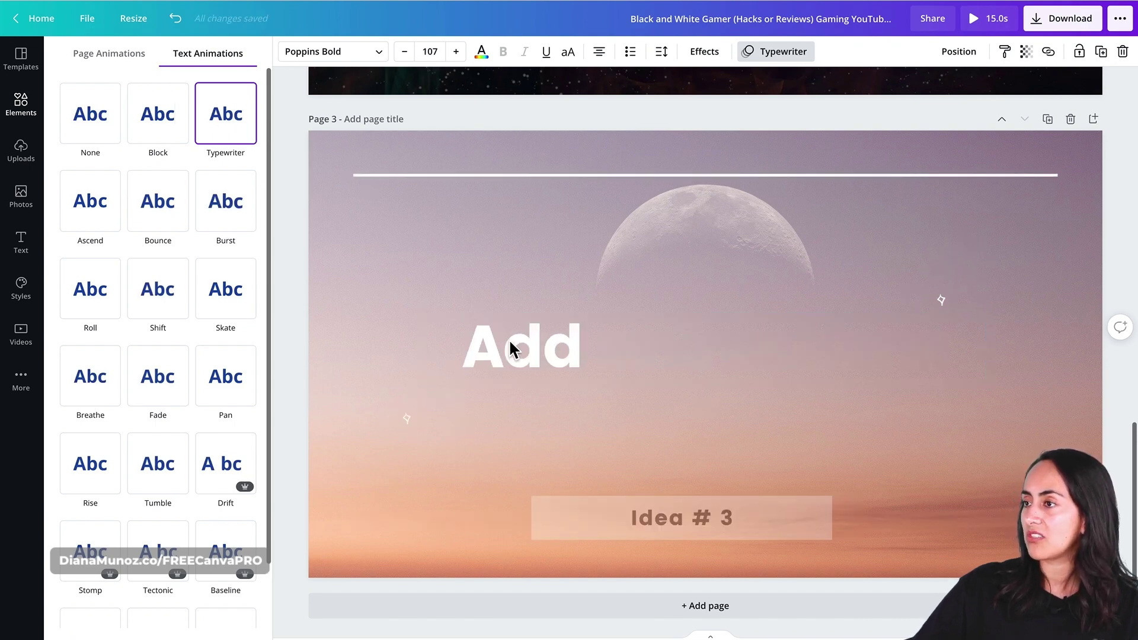
click(166, 228)
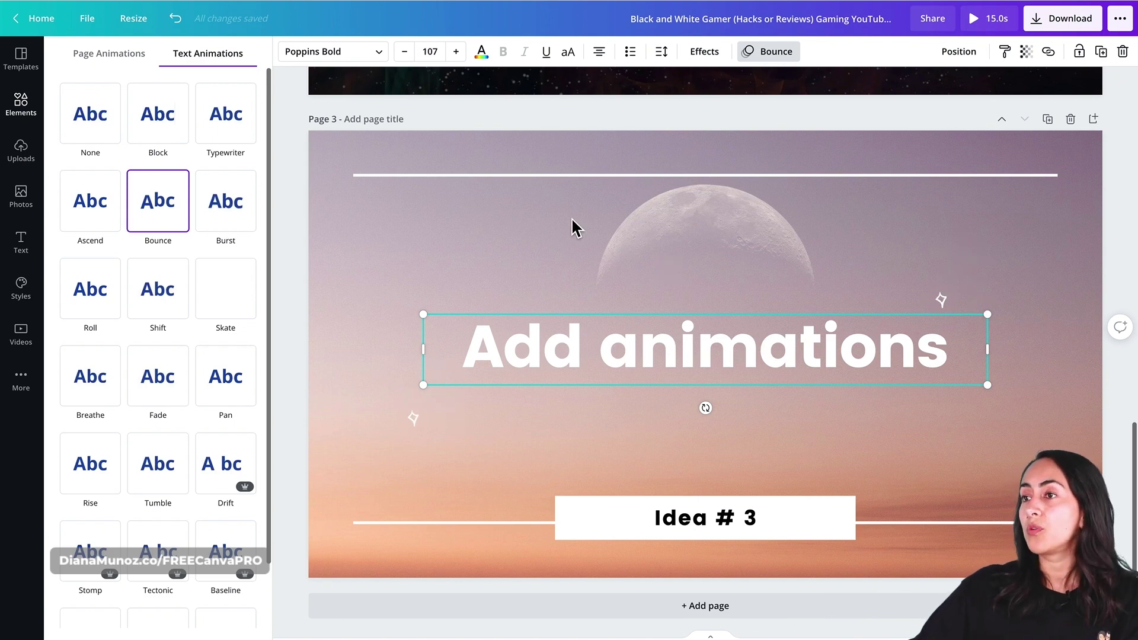
- Remove the page animation from page 3 and apply the Typewriter text animation to the "Add animations" title
click(144, 55)
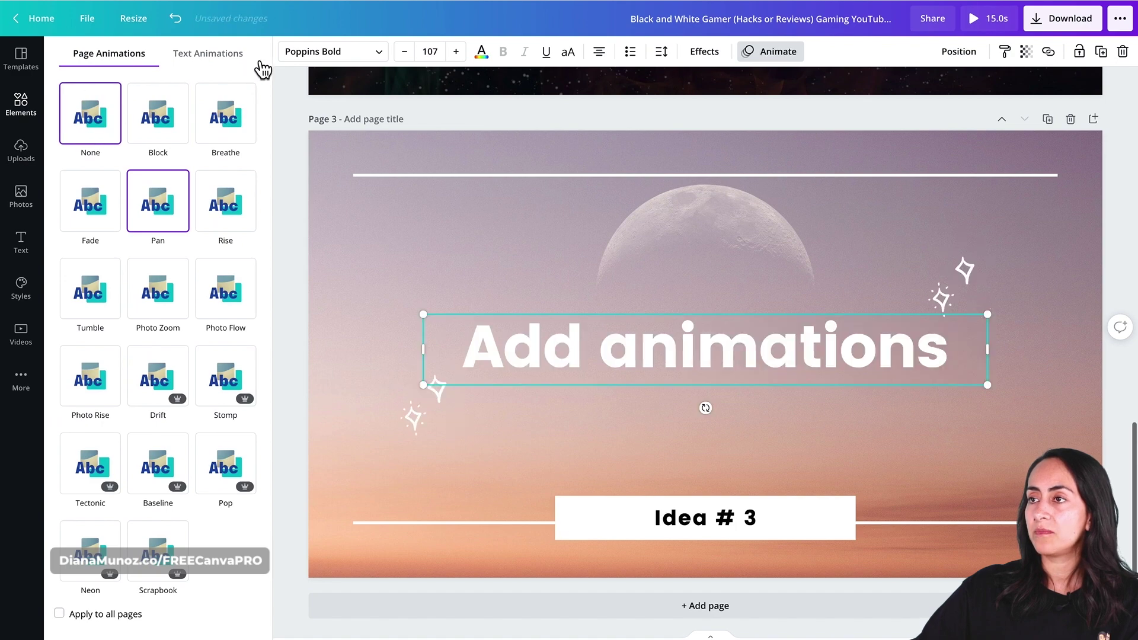
click(226, 58)
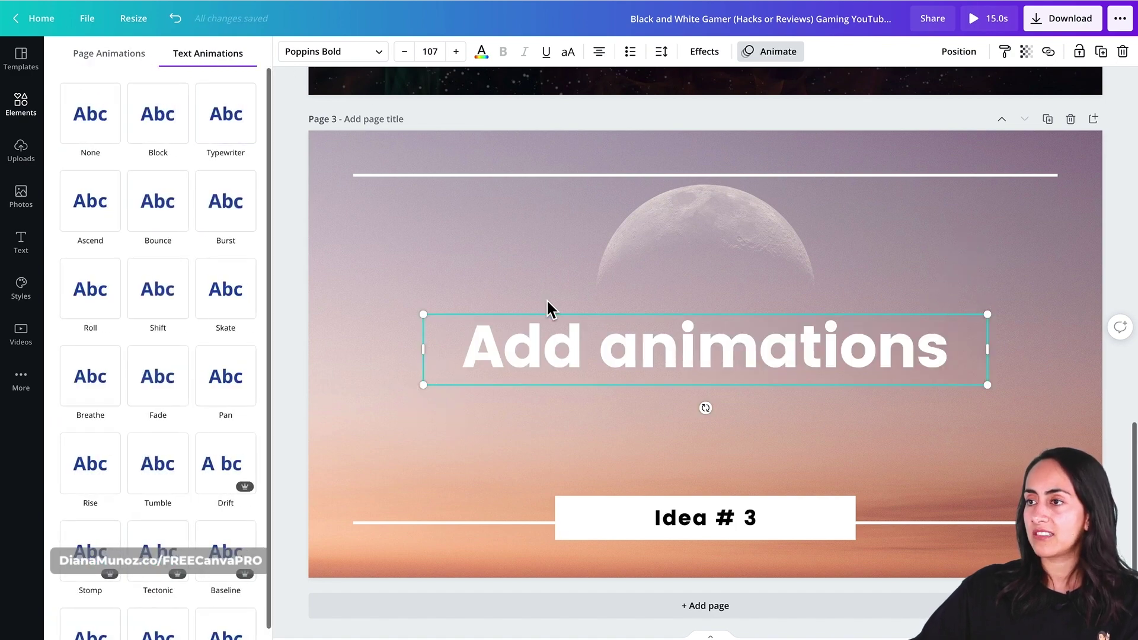
click(230, 160)
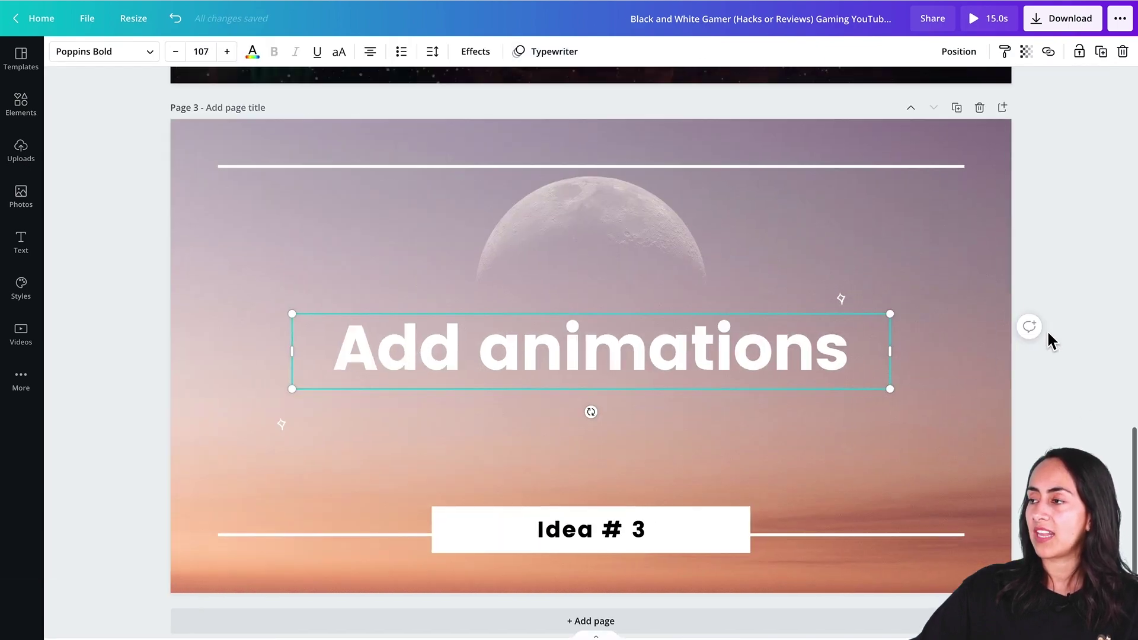
click(1078, 400)
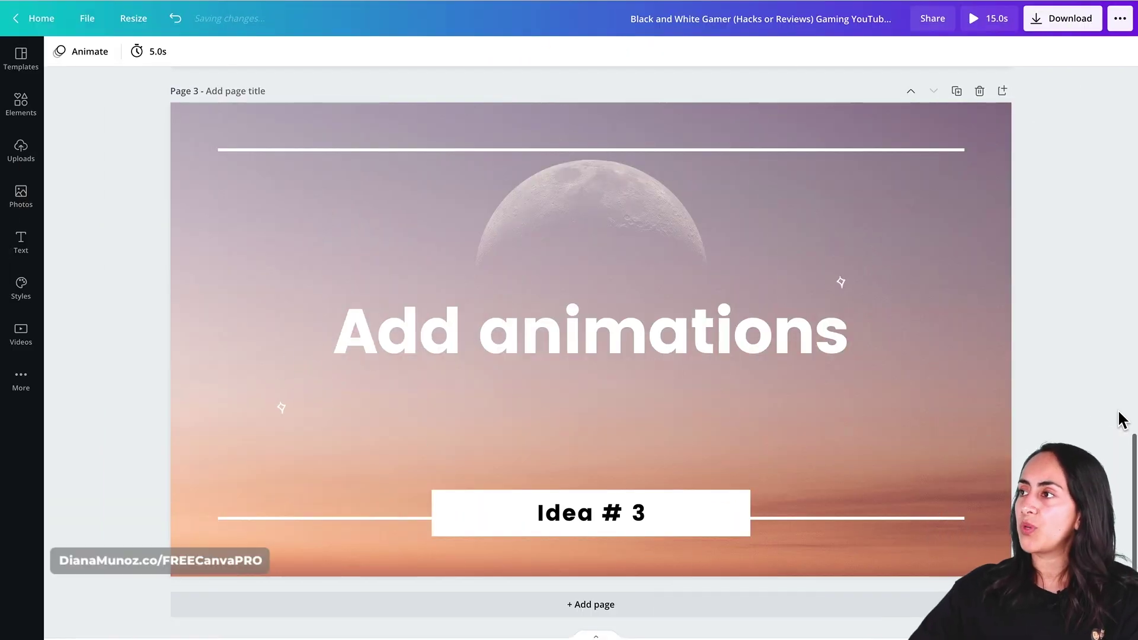
- Download only page 1 of the design as an MP4 video
click(1056, 24)
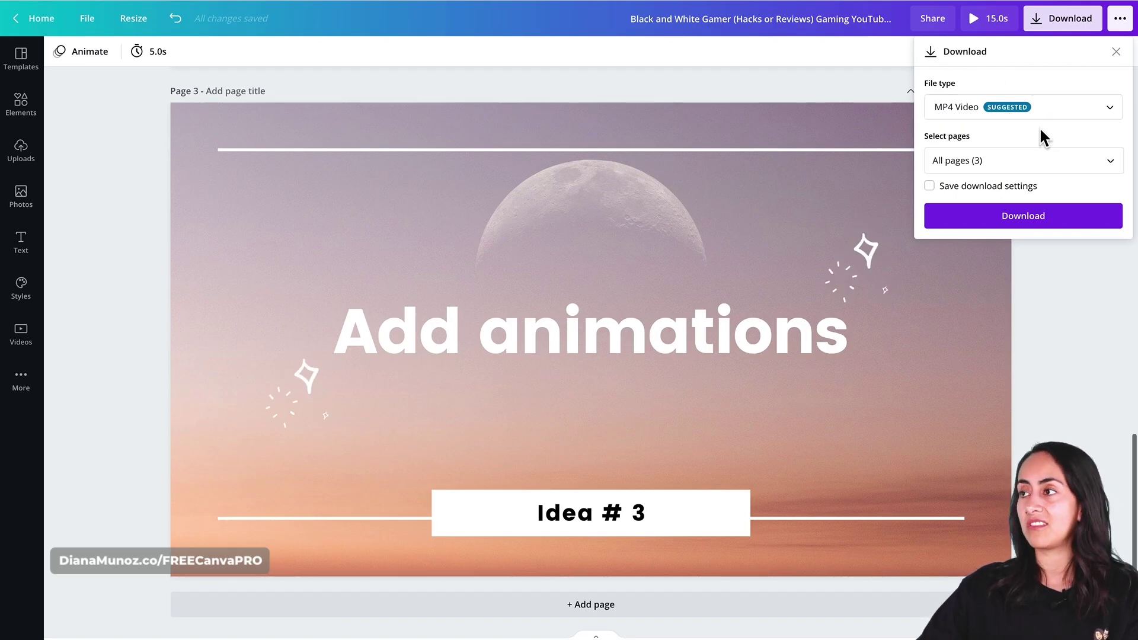
click(1036, 155)
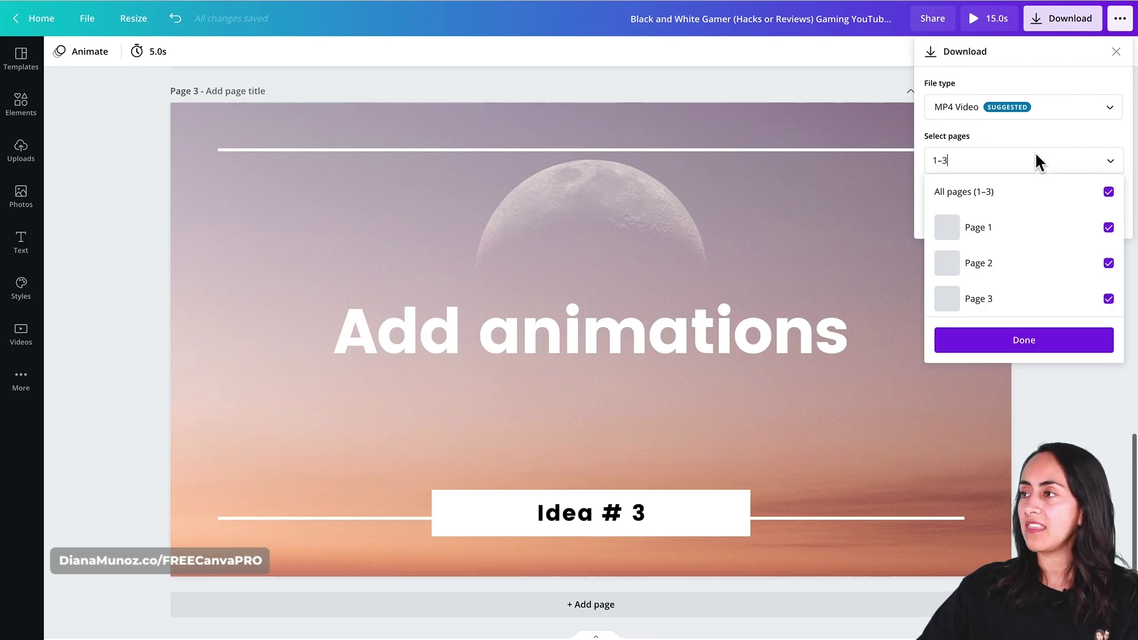
click(1044, 193)
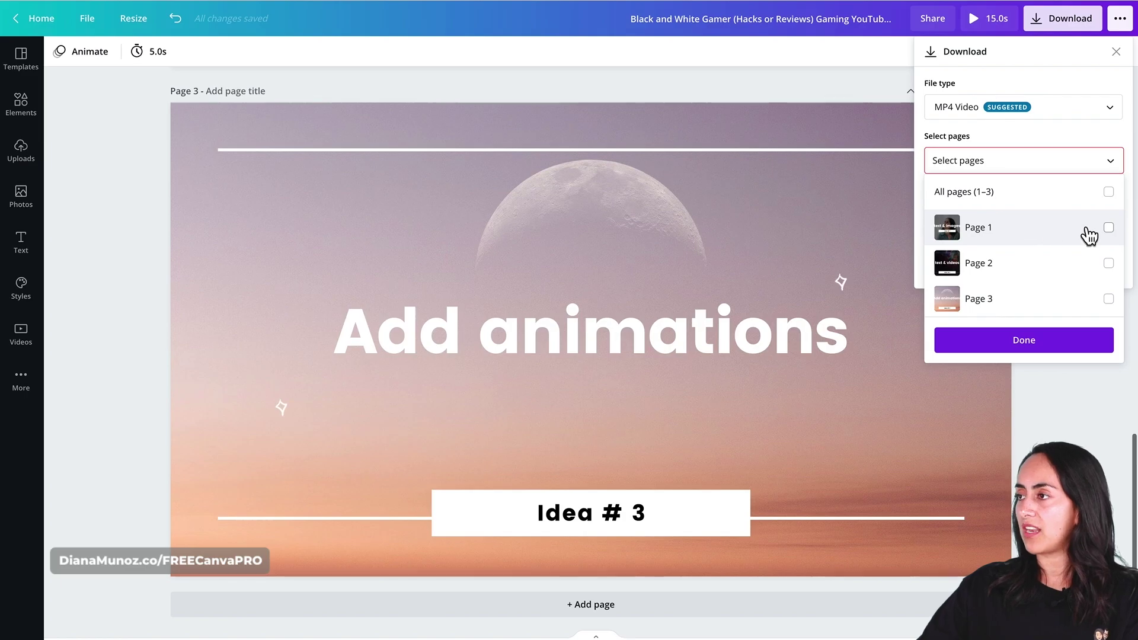
click(1107, 230)
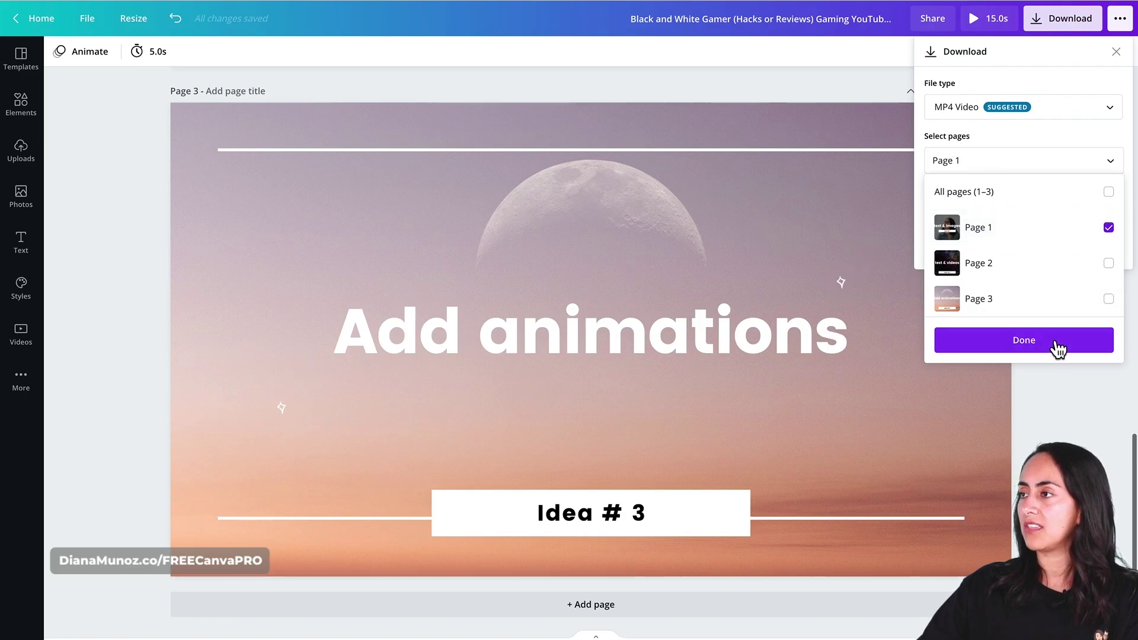
click(1057, 343)
click(1030, 222)
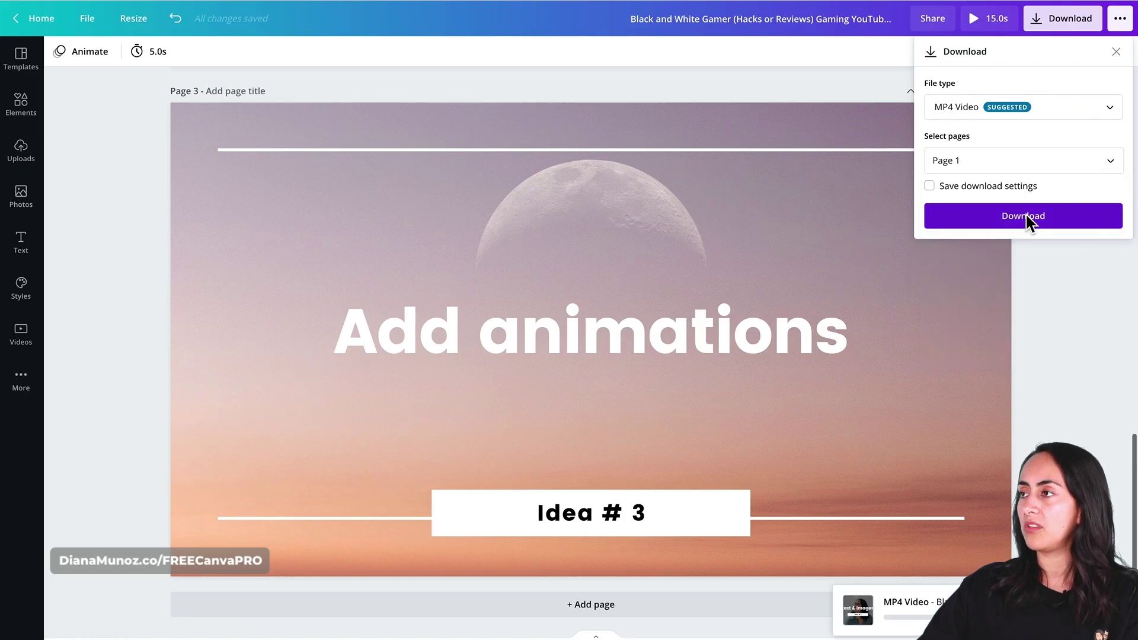
- Download only page 2 of the design as a separate MP4 video
click(1041, 26)
click(1039, 160)
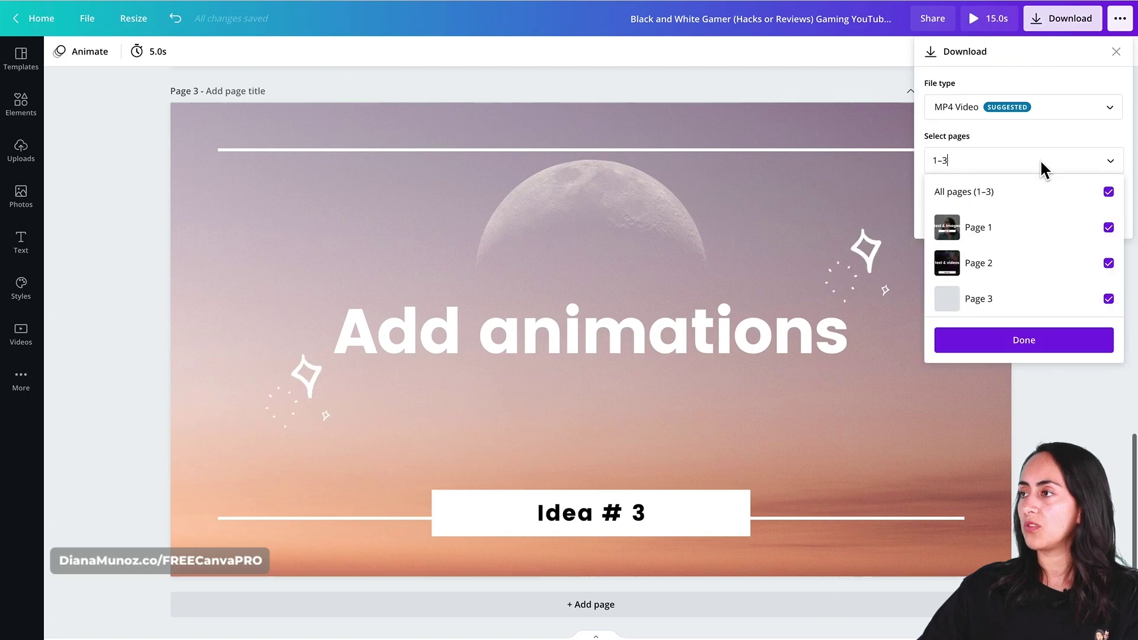
click(1026, 338)
click(1022, 215)
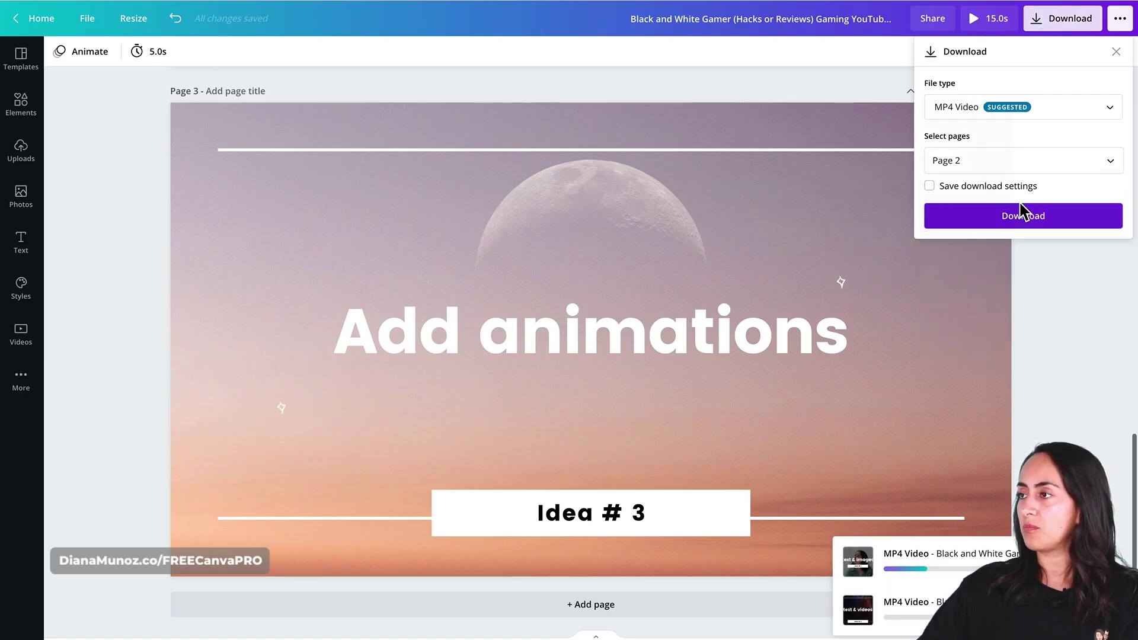
- Prepare another MP4 video download and deselect all pages in its page selection
click(1053, 27)
click(1061, 158)
click(1061, 196)
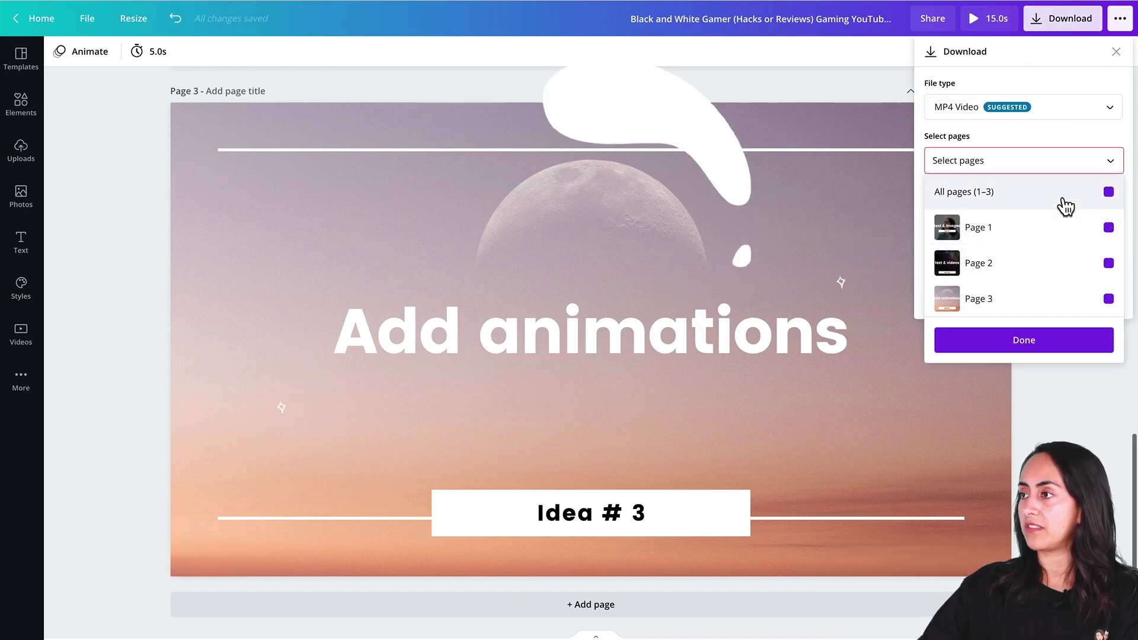